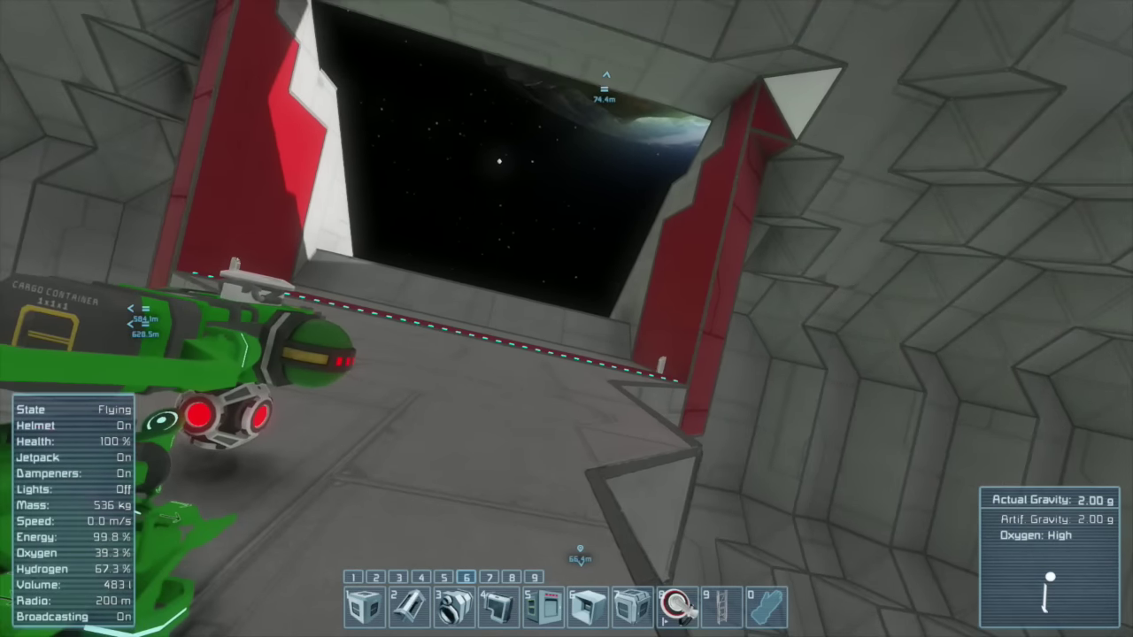
Drop the cylinder item out of the MekoVan inventory
key("x")
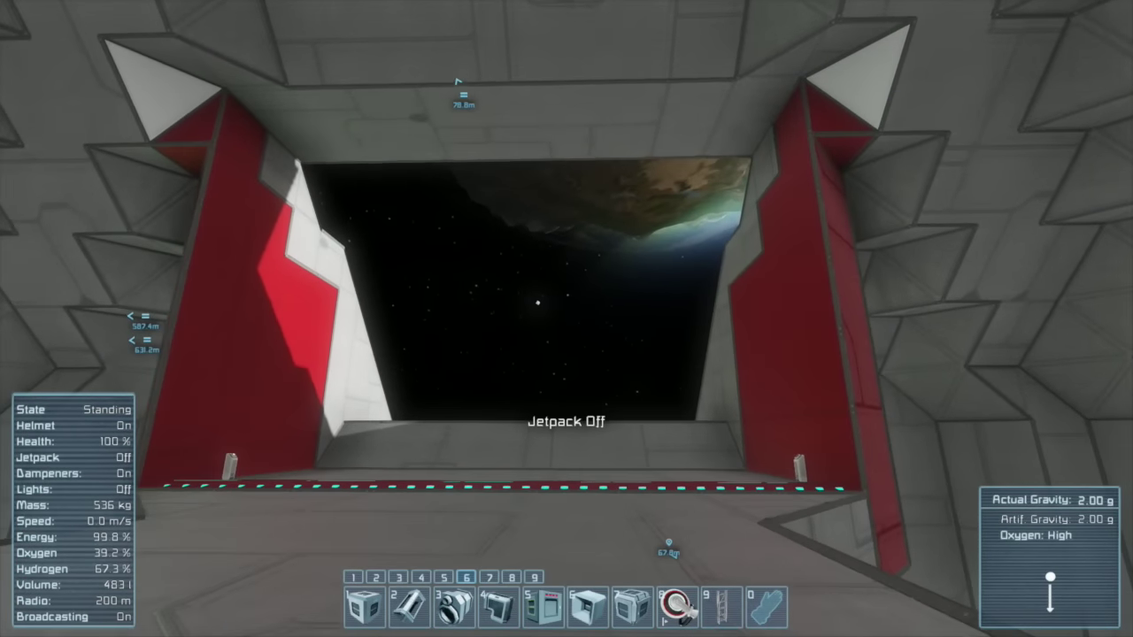
key("x")
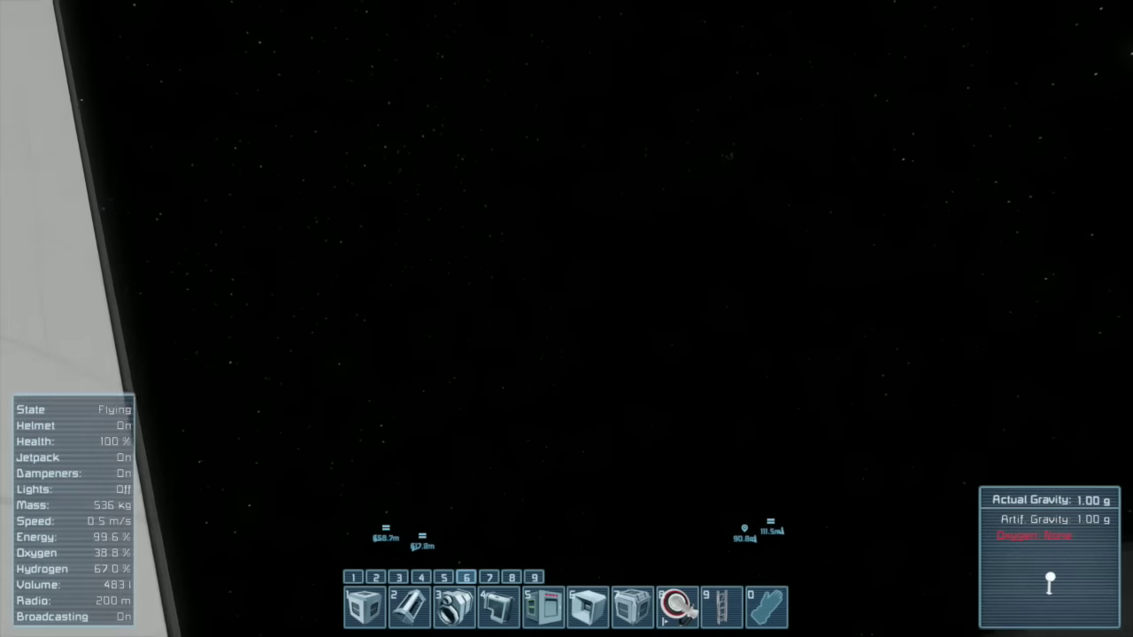
key("i")
left_click_drag(471, 408, 563, 513)
key("Escape")
Fly through the hangar door toward the hangar blocks, toggling the jetpack on the way
key("w")
key("w")
key("x")
key("w")
key("x")
key("w")
key("w")
key("w")
key("x")
key("w")
key("w")
Walk to the doorway and inspect the Airlock Door Glass settings in the terminal
key("w")
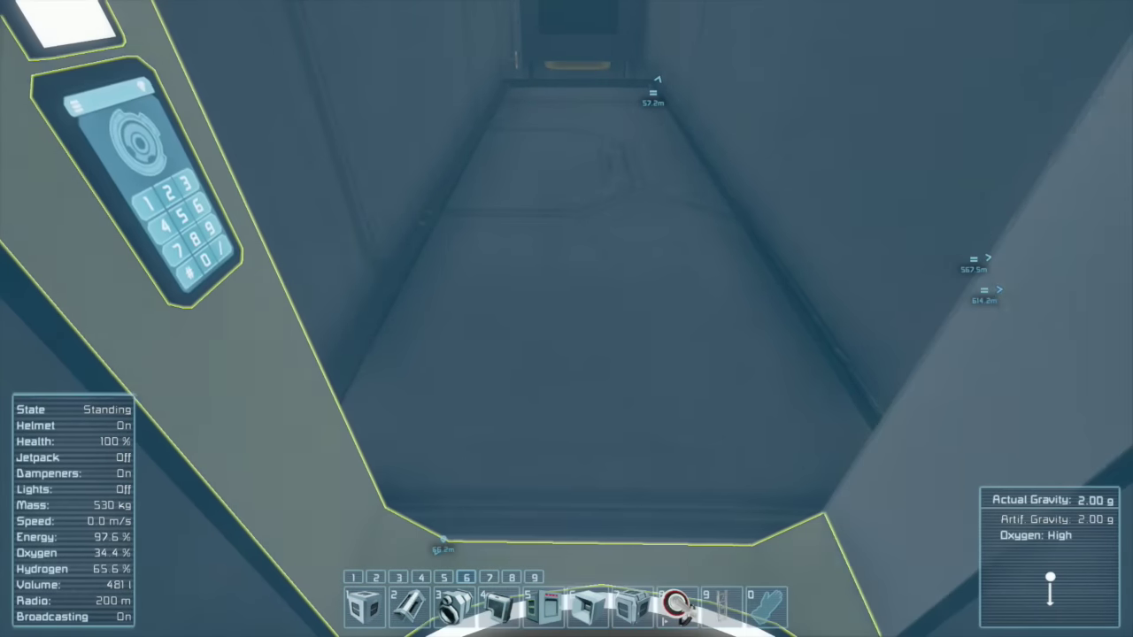
key("s")
key("w")
key("s")
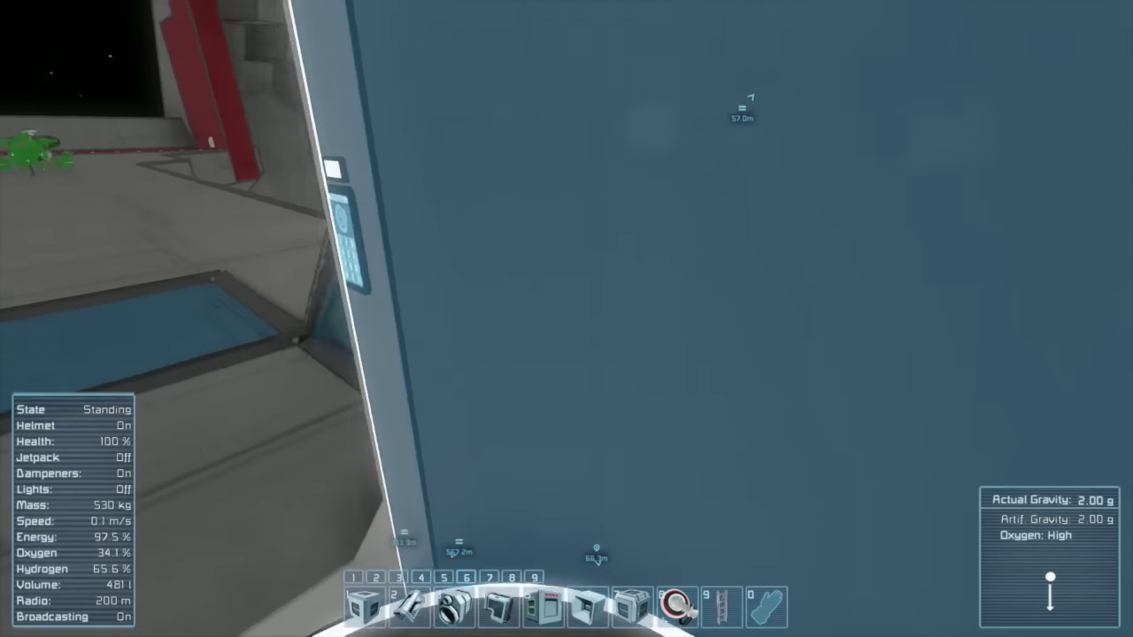
key("w")
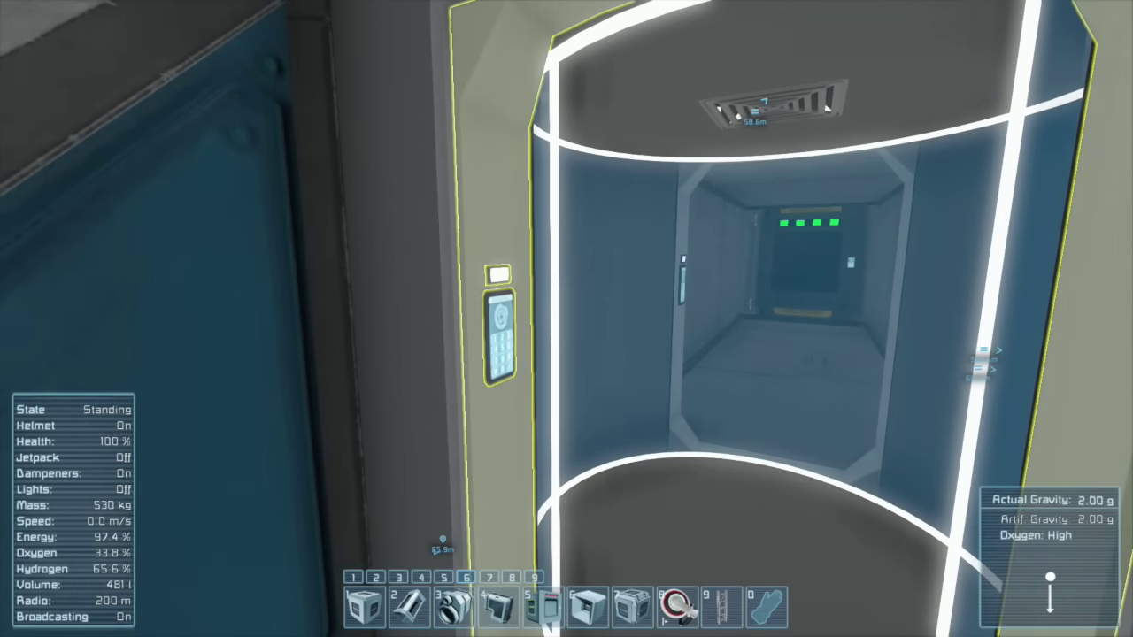
key("k")
key("Escape")
Move up to the hangar door and take off toward it on the jetpack
key("w")
key("w")
key("w")
key("x")
key("w")
Rise above the hull, open the round hatch, drop through and fly into the conveyor shaft
key("space")
key("t")
key("x")
key("w")
key("w")
key("x")
key("space")
key("x")
key("x")
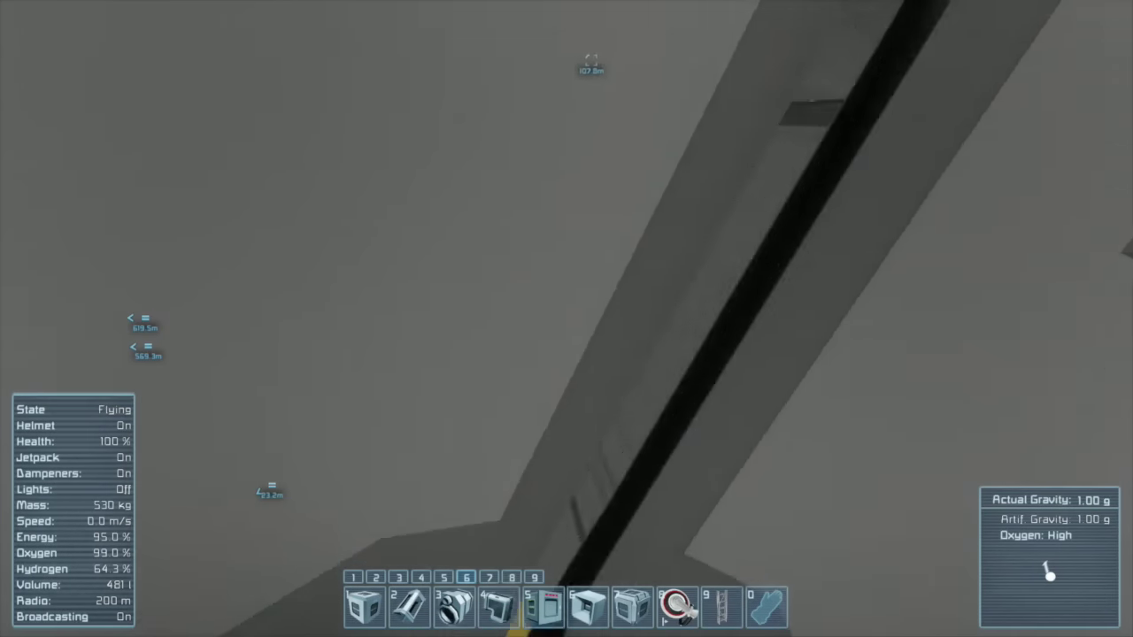
key("w")
Land at the doorway with the jetpack off, mount the ladder and move along the corridor
key("x")
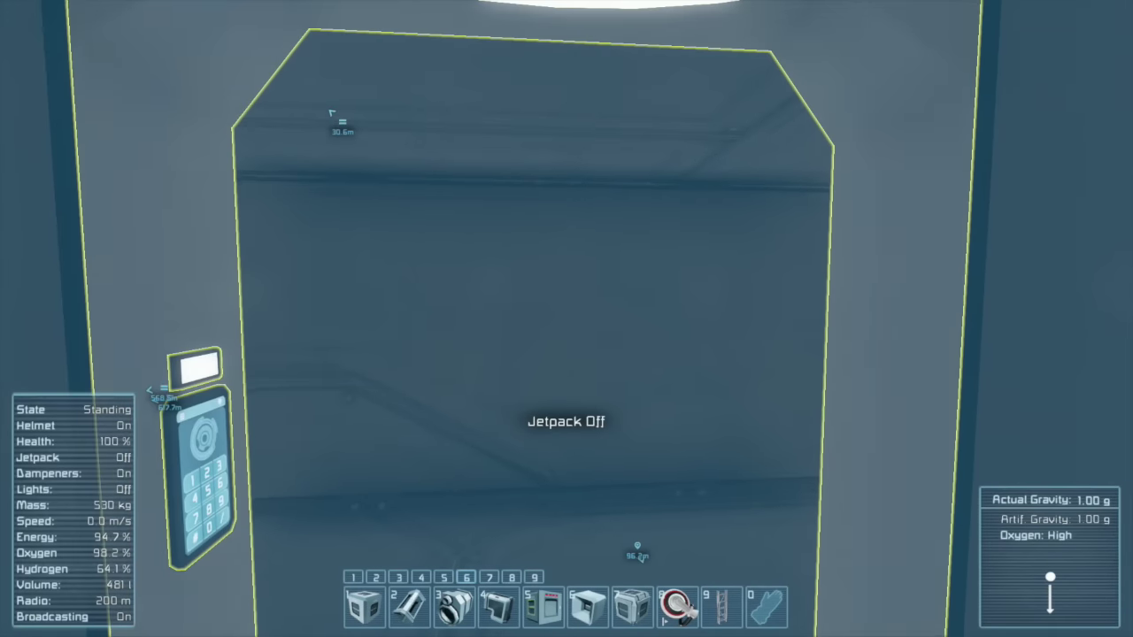
key("f")
key("w")
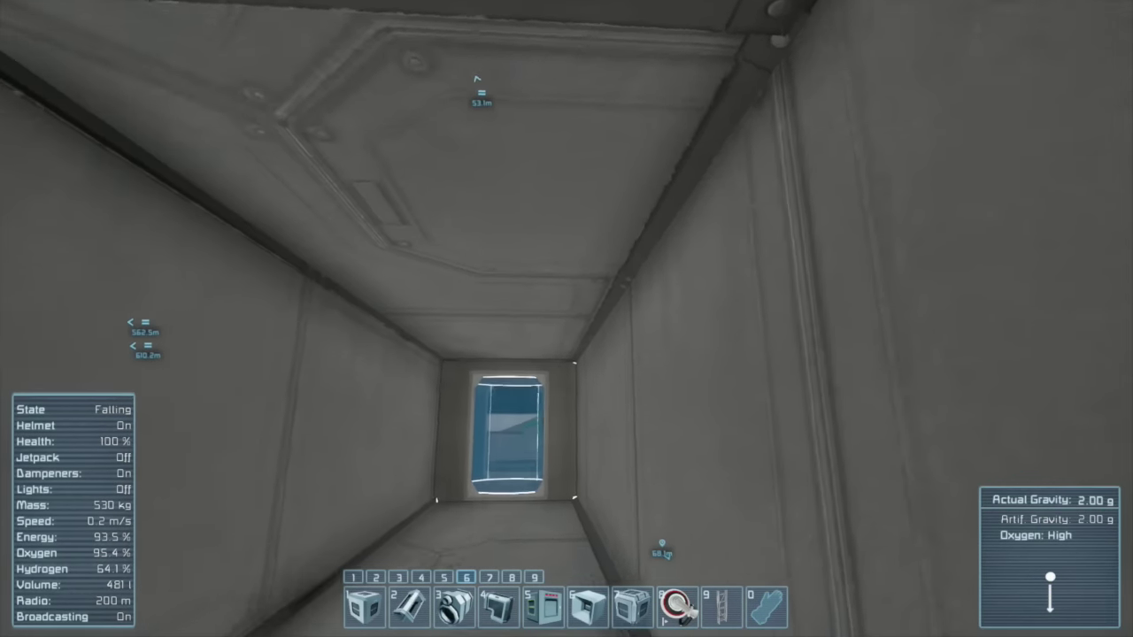
Walk up to the cryo chamber and review the terminal's block list
key("w")
key("w")
key("w")
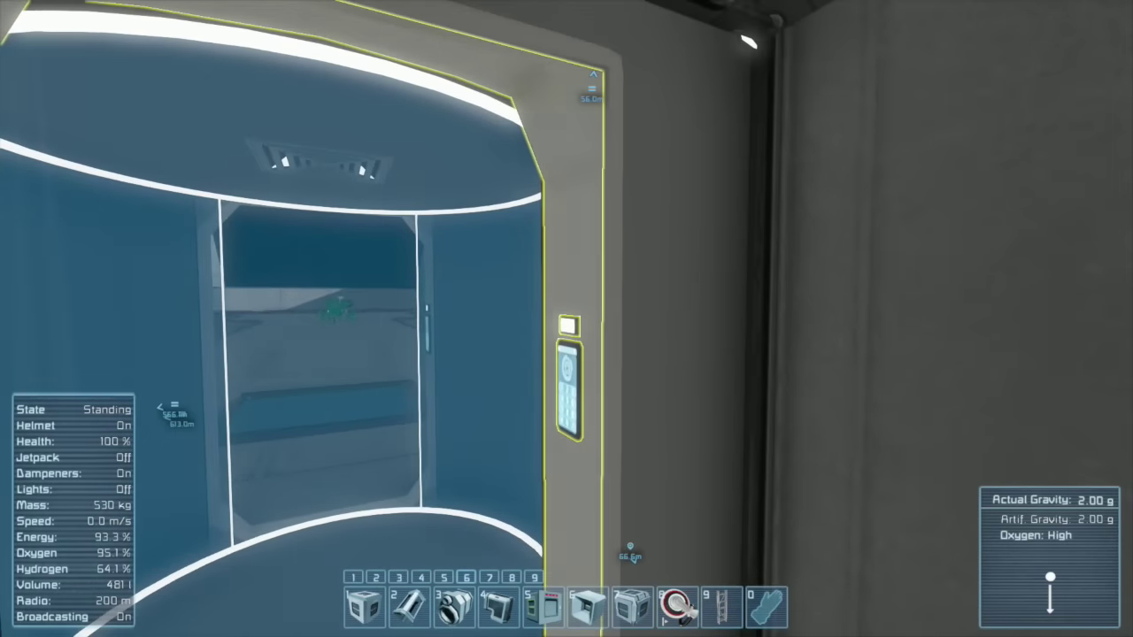
key("k")
key("Escape")
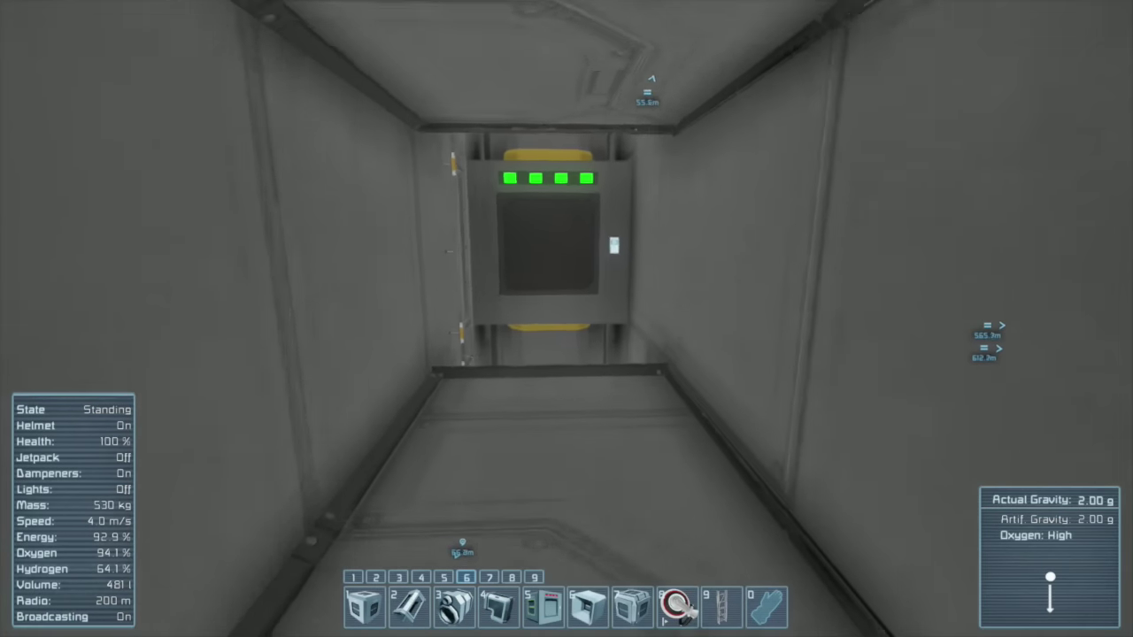
Walk to the corridor's end and jetpack up the vertical shaft, then switch the jetpack off
key("w")
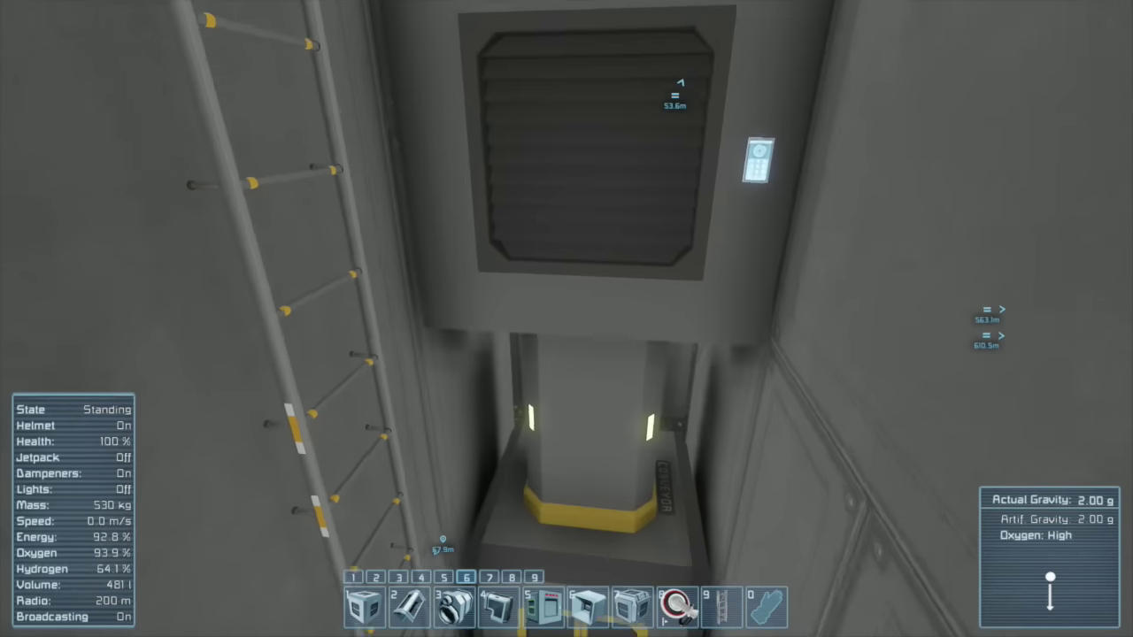
key("x")
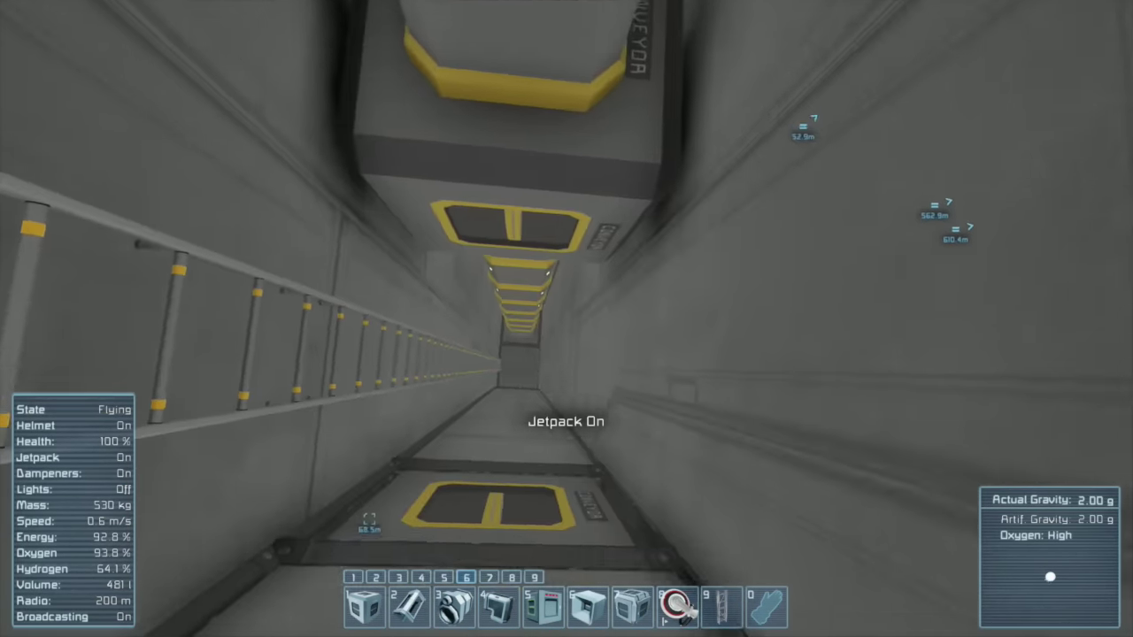
key("w")
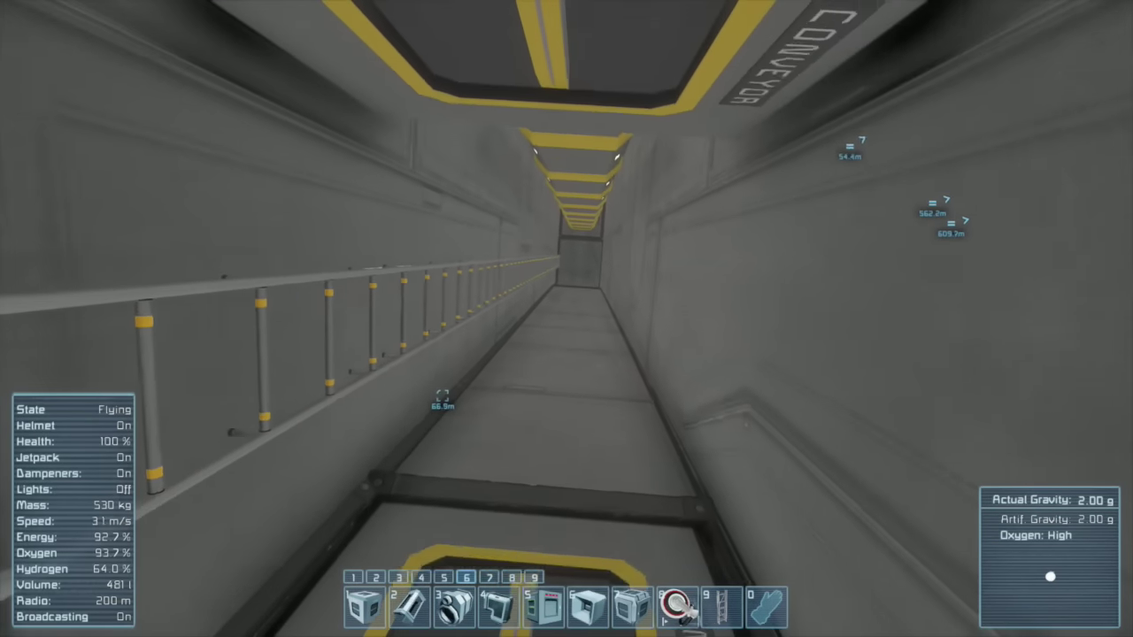
key("w")
key("w")
key("x")
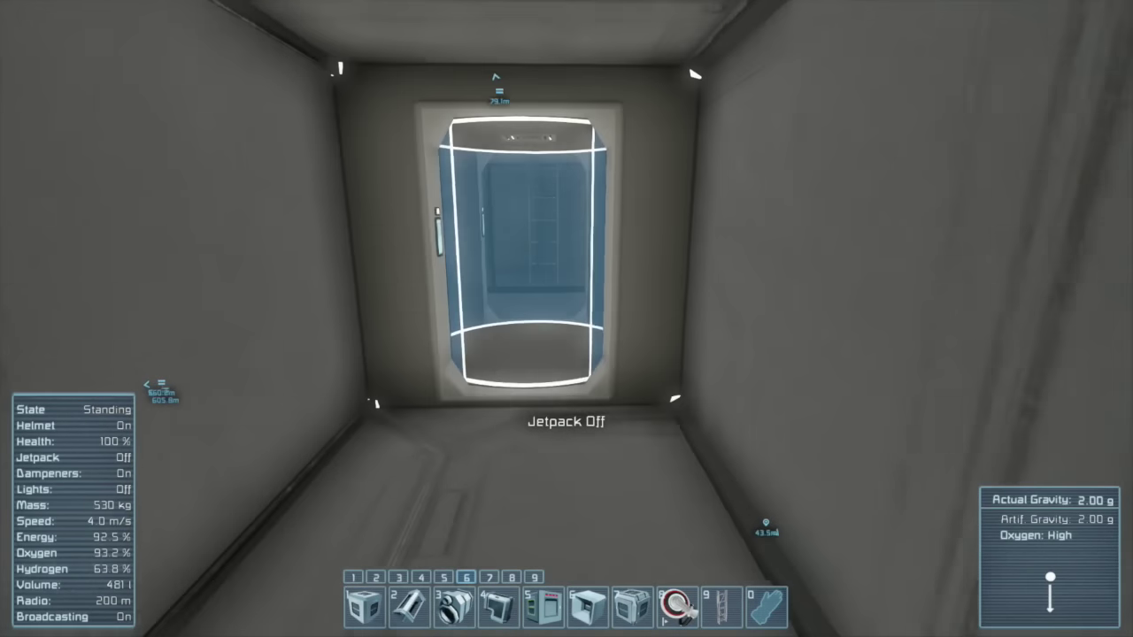
key("w")
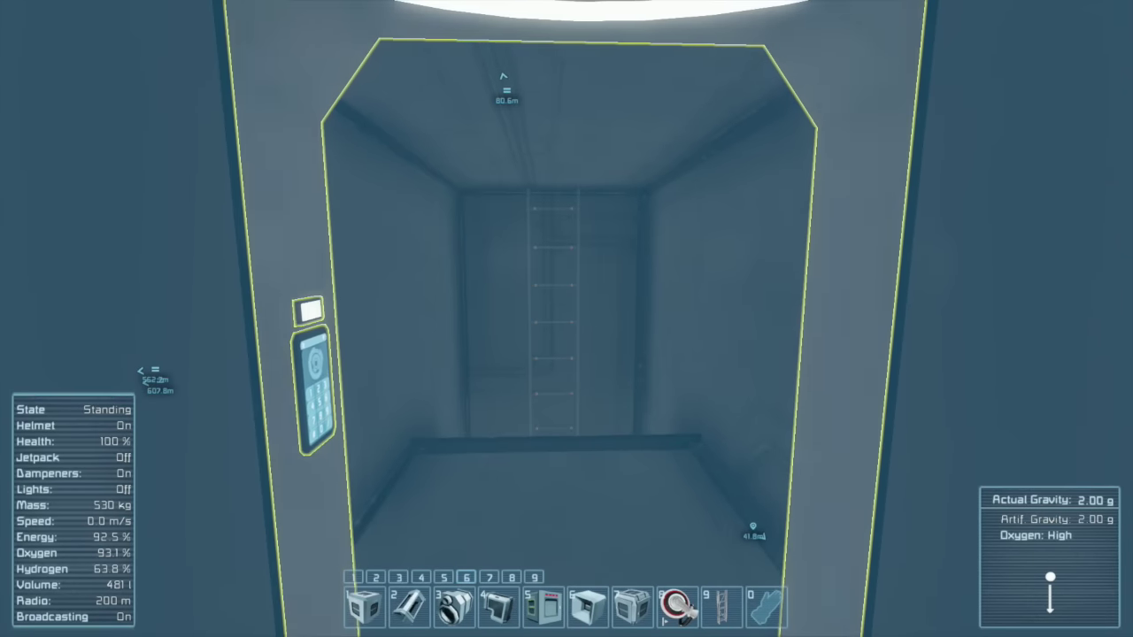
key("w")
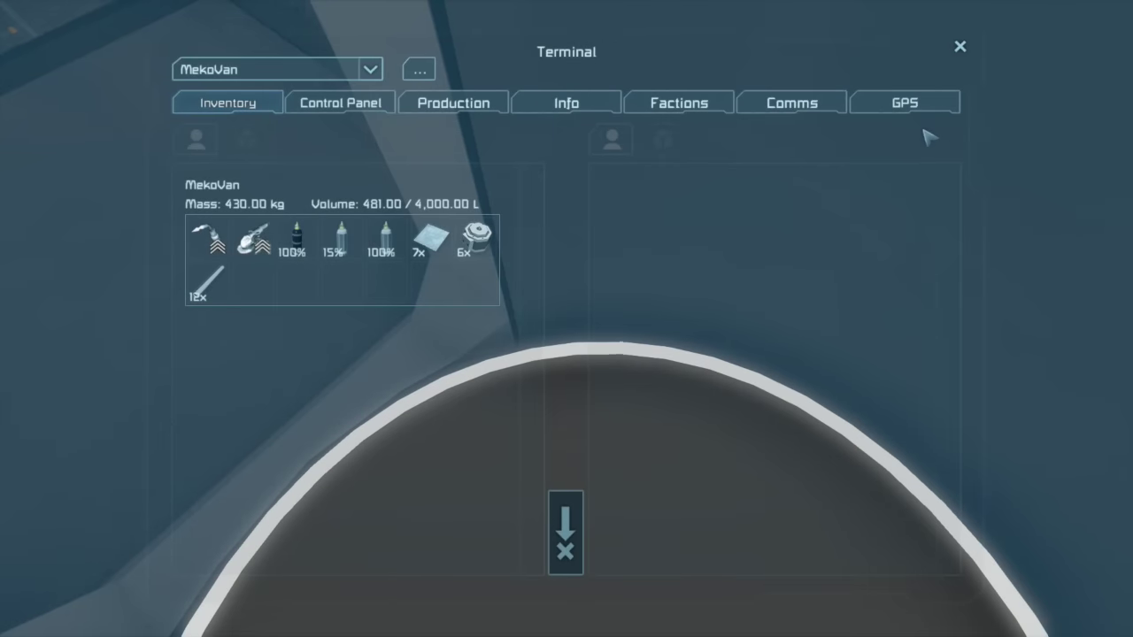
Delete the Body Location marker from the terminal's GPS list
left_click(912, 105)
left_click(212, 553)
key("Escape")
key("w")
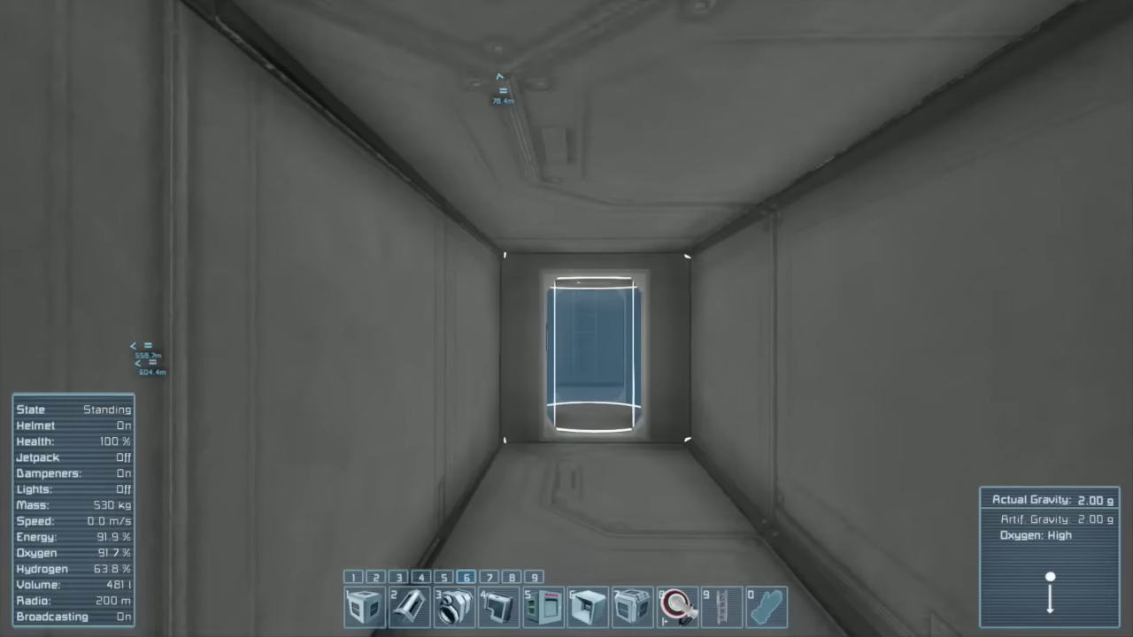
Grind the airlock door glass down to 83% integrity with the Elite Grinder, then grab the ladder
key("w")
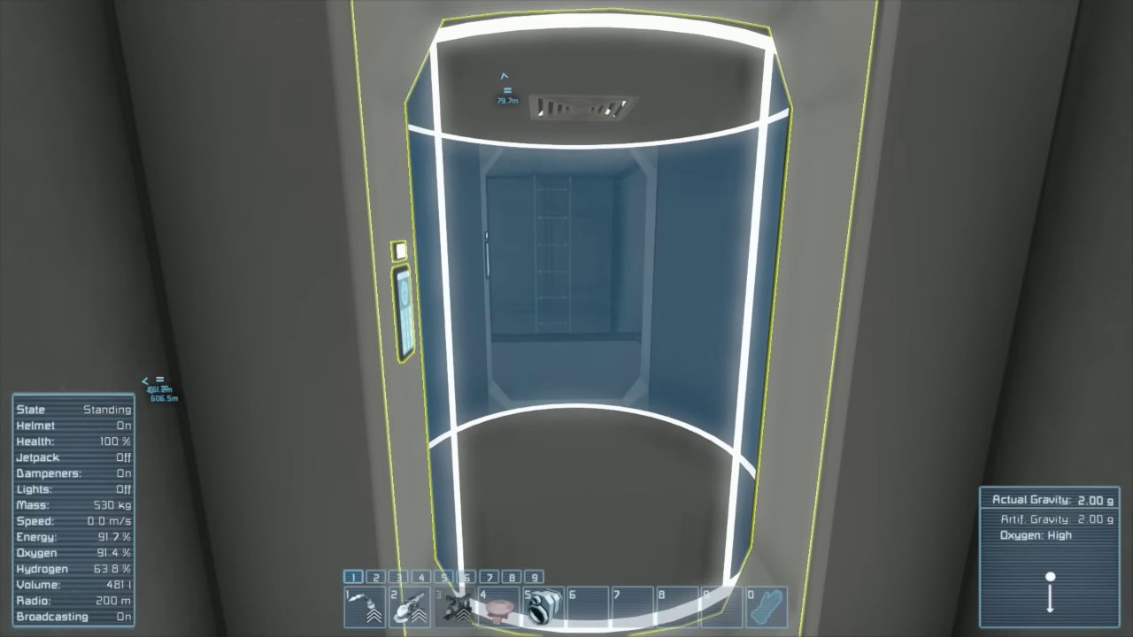
key("2")
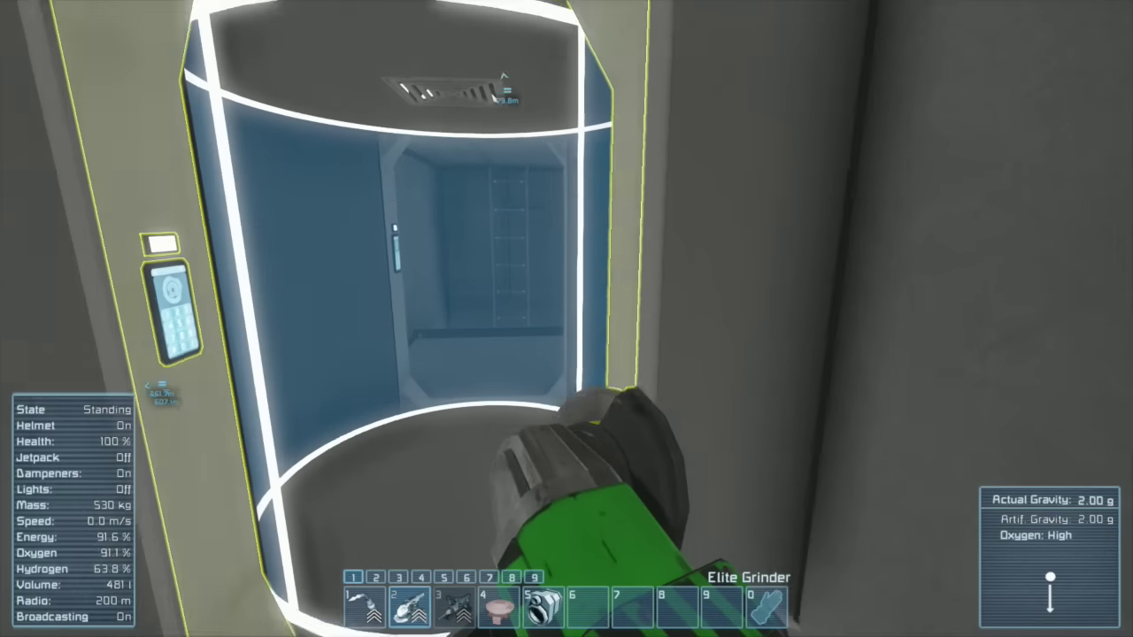
key("w")
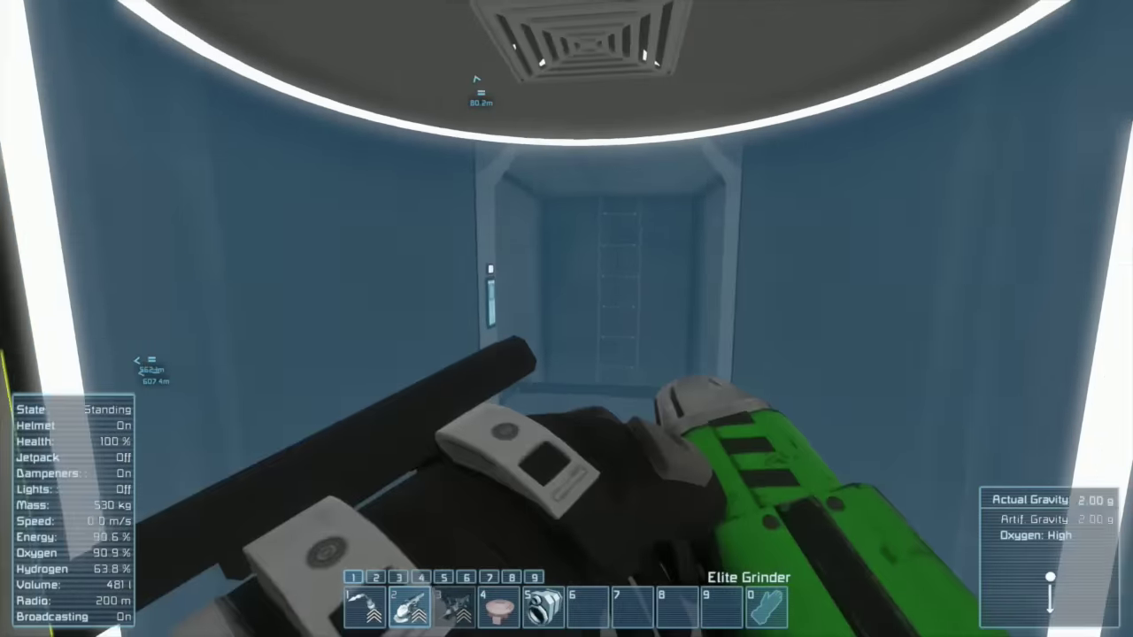
key("s")
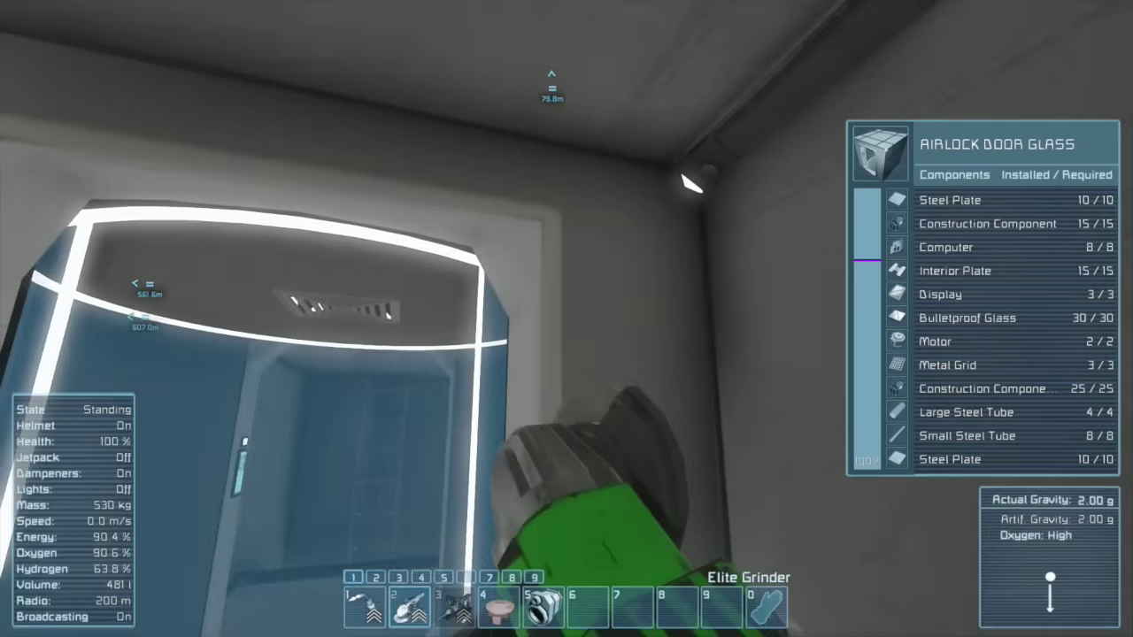
left_click(566, 319)
key("w")
key("f")
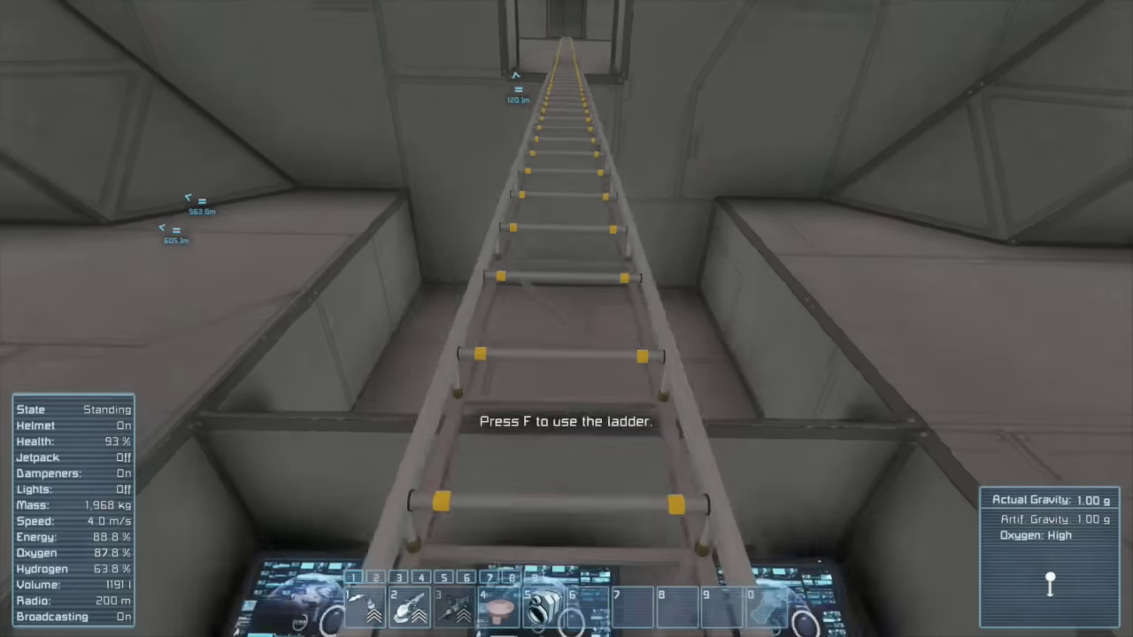
Climb down the shaft and walk through the stairwell to the Speed Increase Upgrade module
key("s")
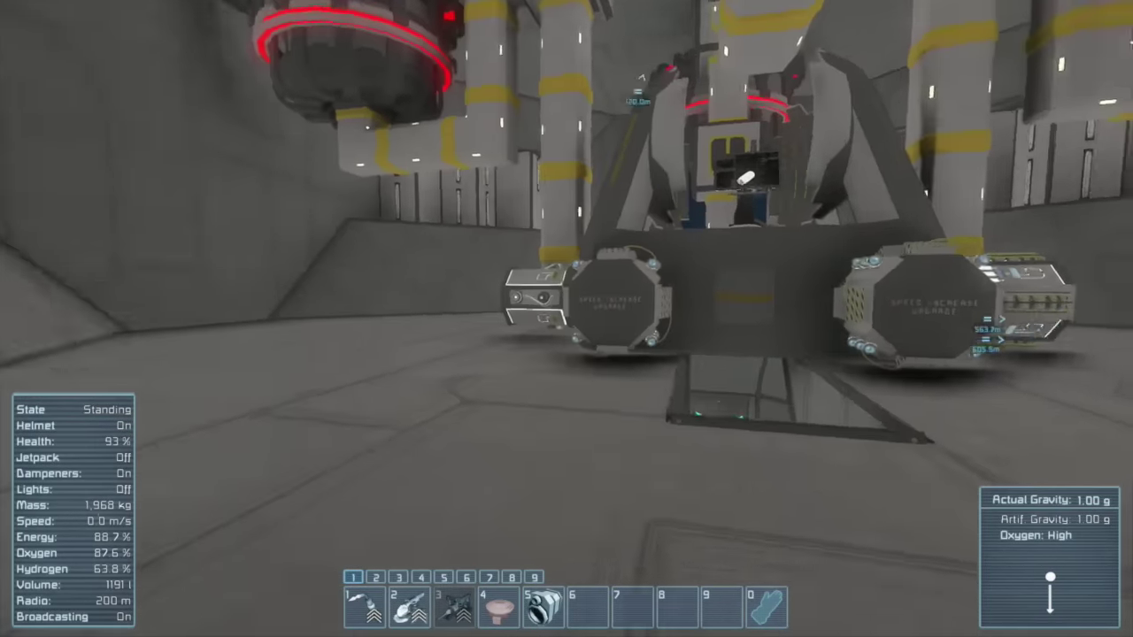
key("w")
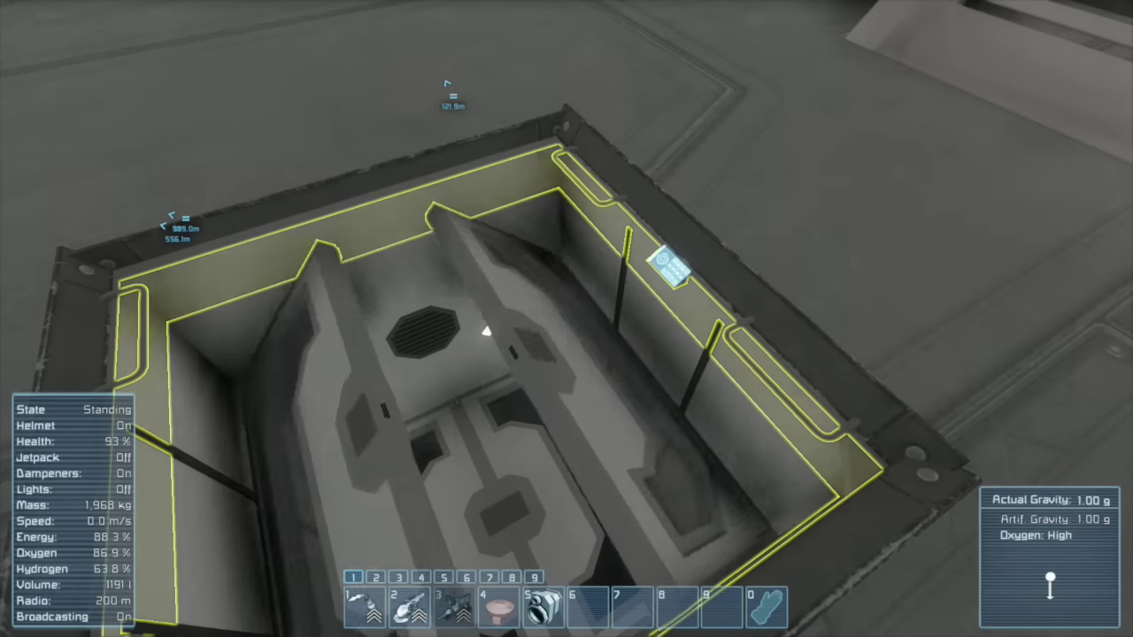
key("f")
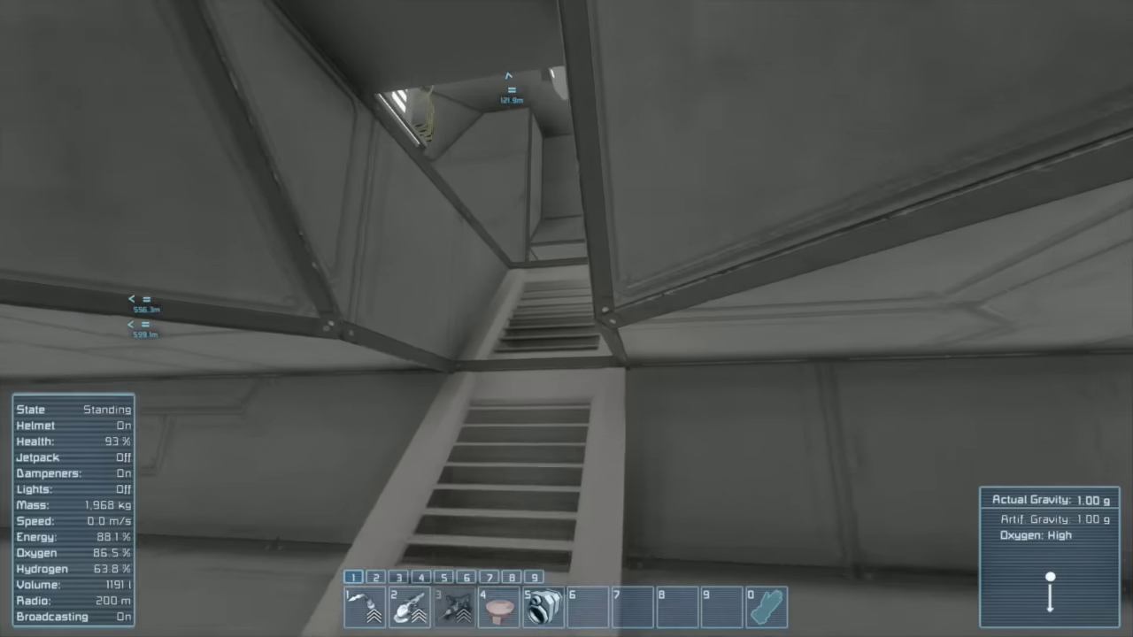
key("w")
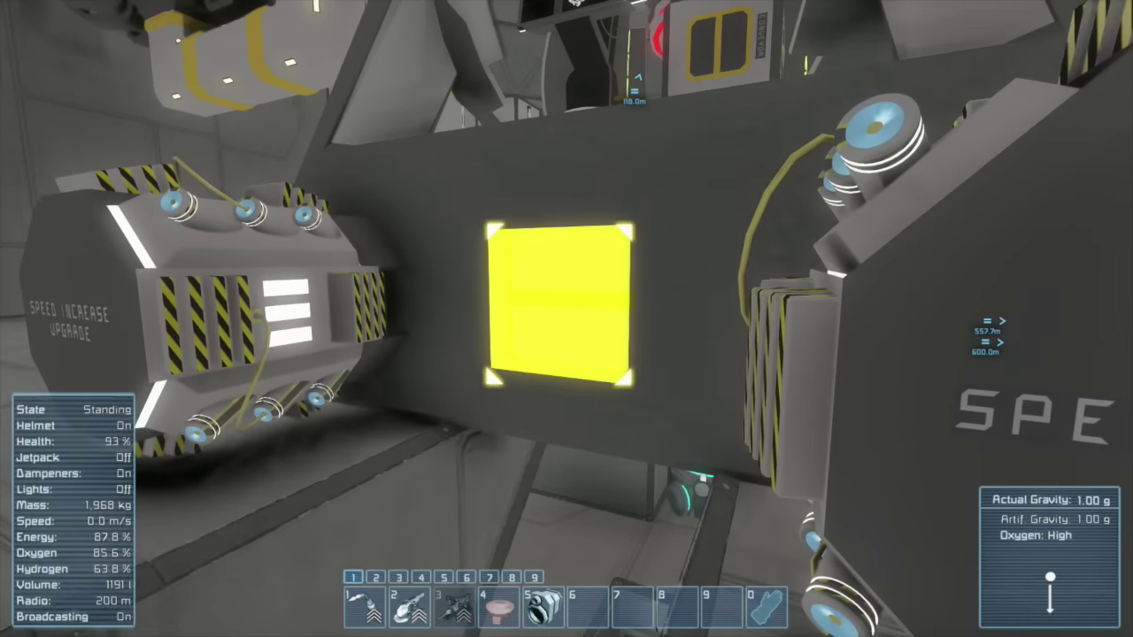
key("f")
left_click(373, 103)
scroll(954, 402, "down", 1)
scroll(954, 416, "down", 4)
mouse_move(967, 463)
left_mouse_down()
mouse_move(967, 545)
mouse_move(968, 529)
left_mouse_up()
mouse_move(693, 395)
left_mouse_down()
mouse_move(689, 518)
mouse_move(702, 376)
left_mouse_up()
type("assem")
left_click(236, 180)
key("Escape")
key("w")
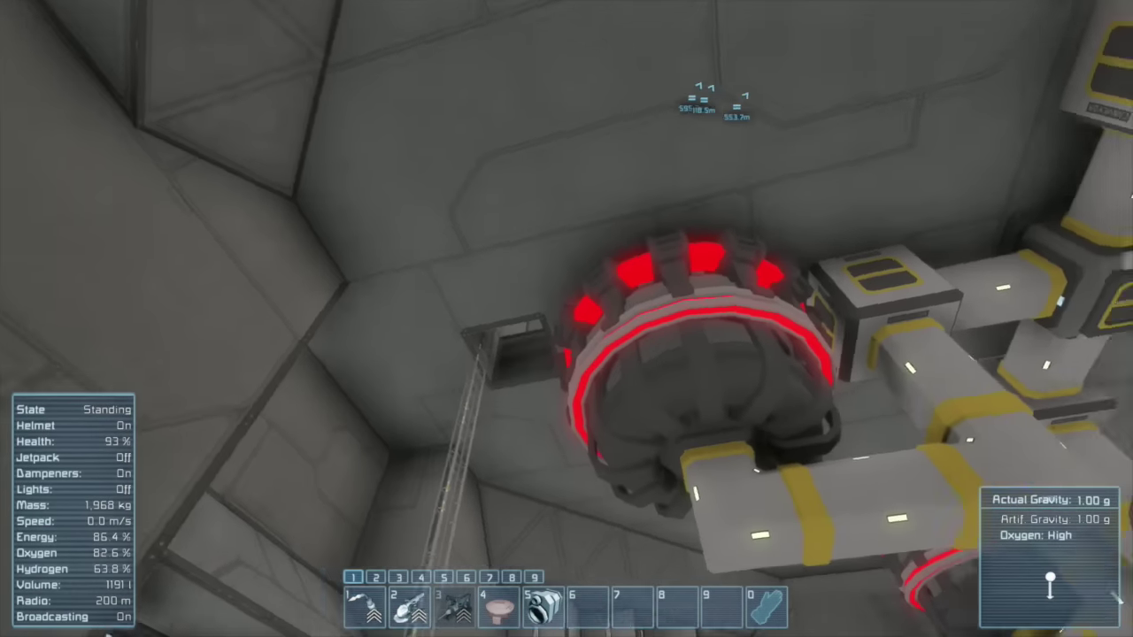
Place an Assembler in the hangar while hovering on the jetpack, rotated with Page Down
key("w")
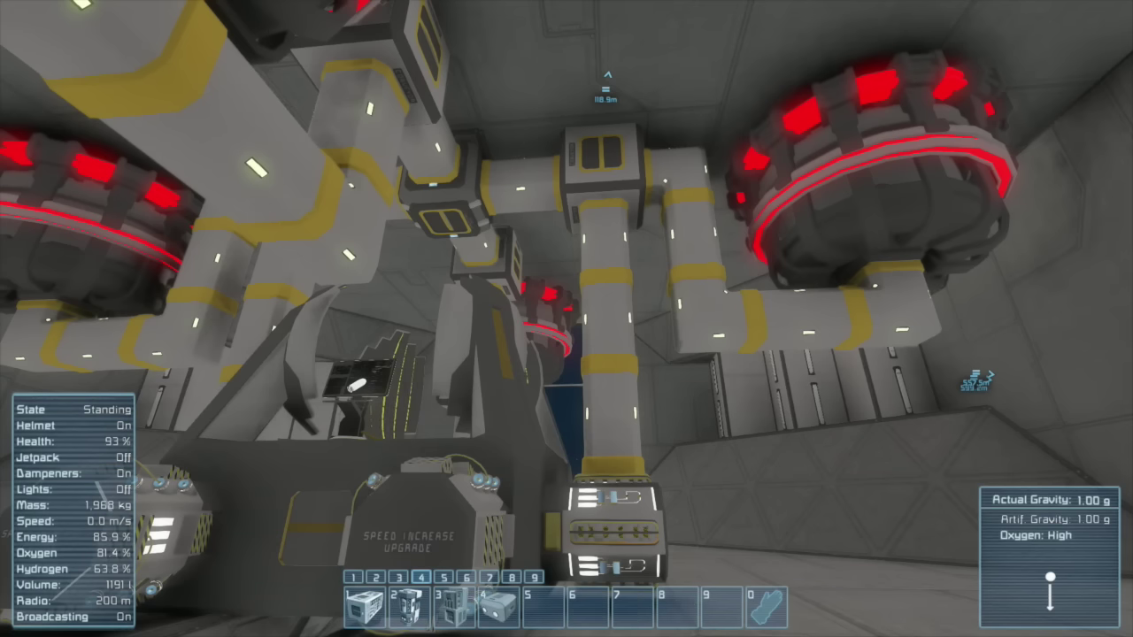
key("1")
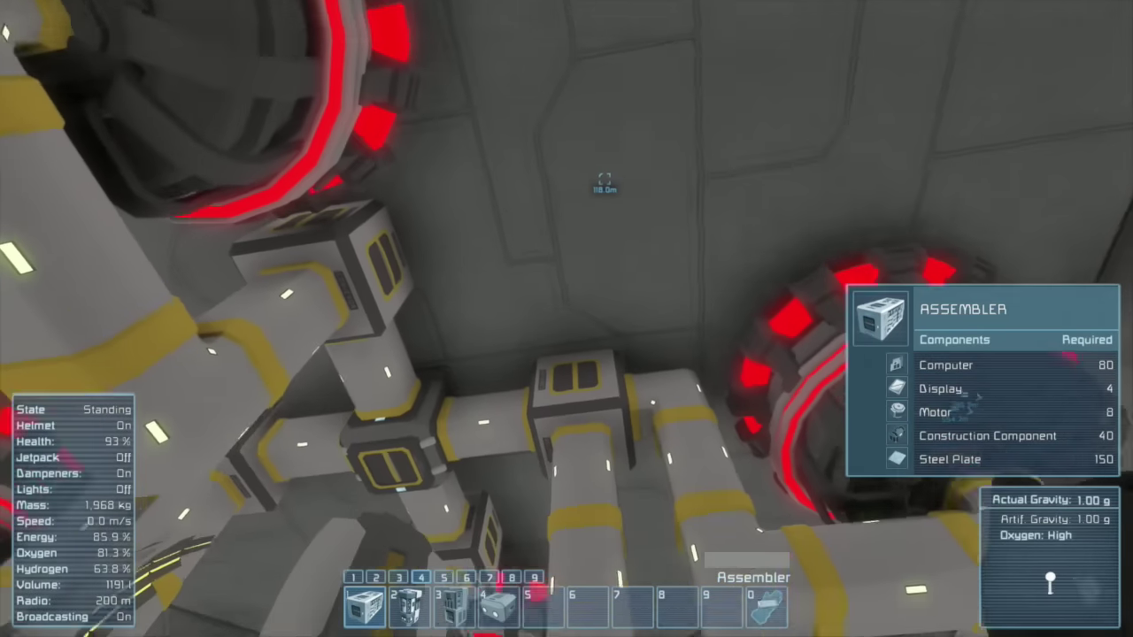
key("x")
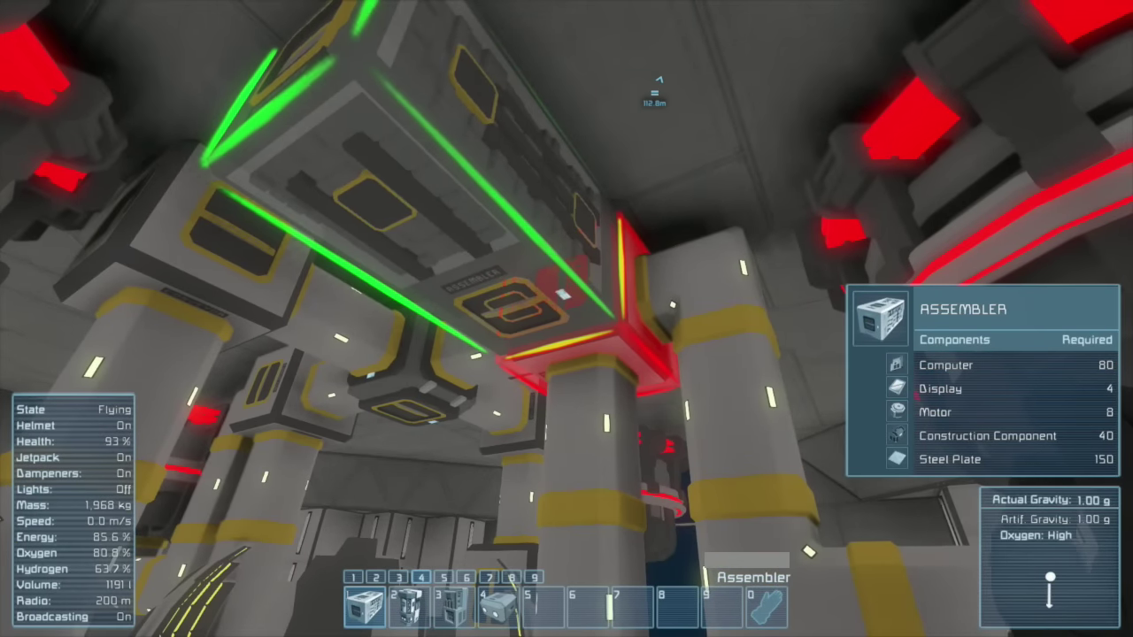
key("Page_Down")
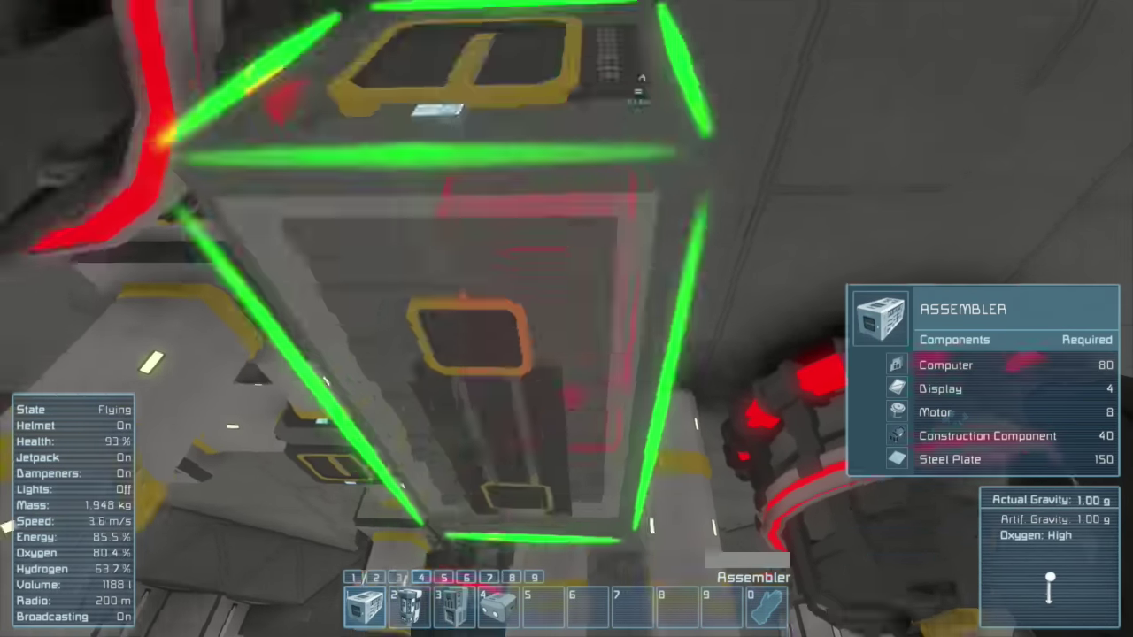
left_click(566, 319)
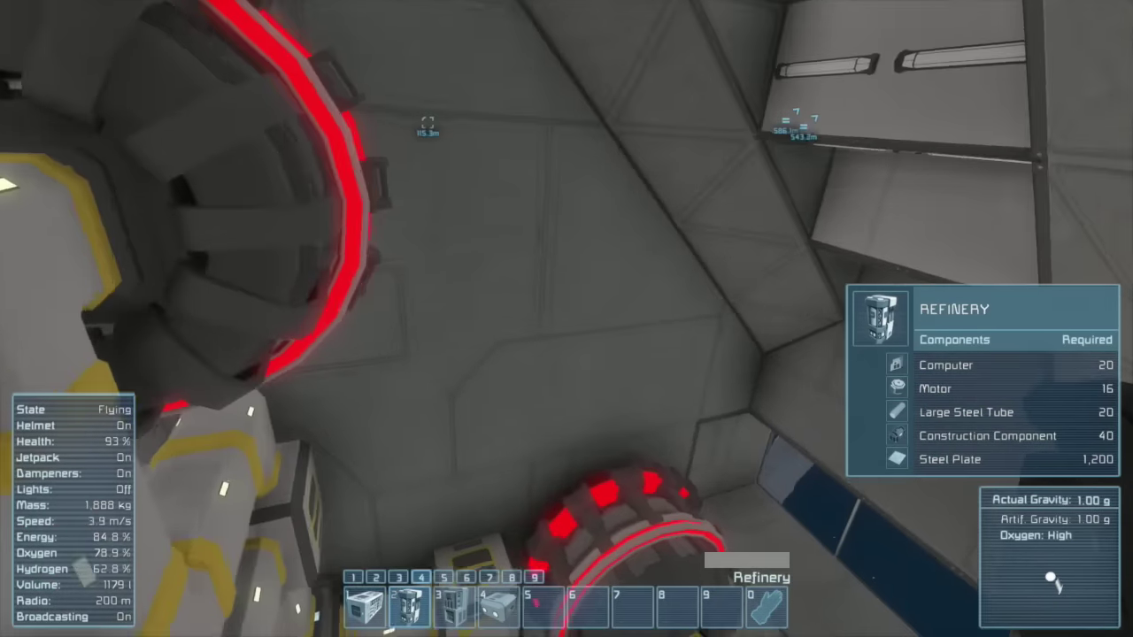
Clear the Refinery from hand with slot 0 and land with the jetpack switched off
key("0")
key("x")
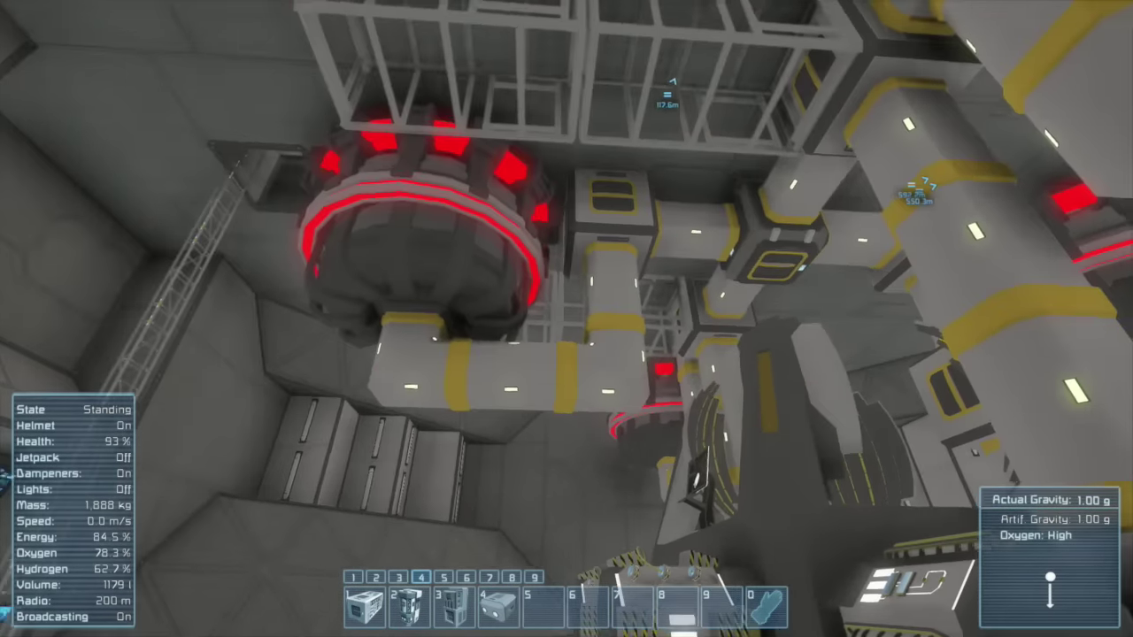
key("w")
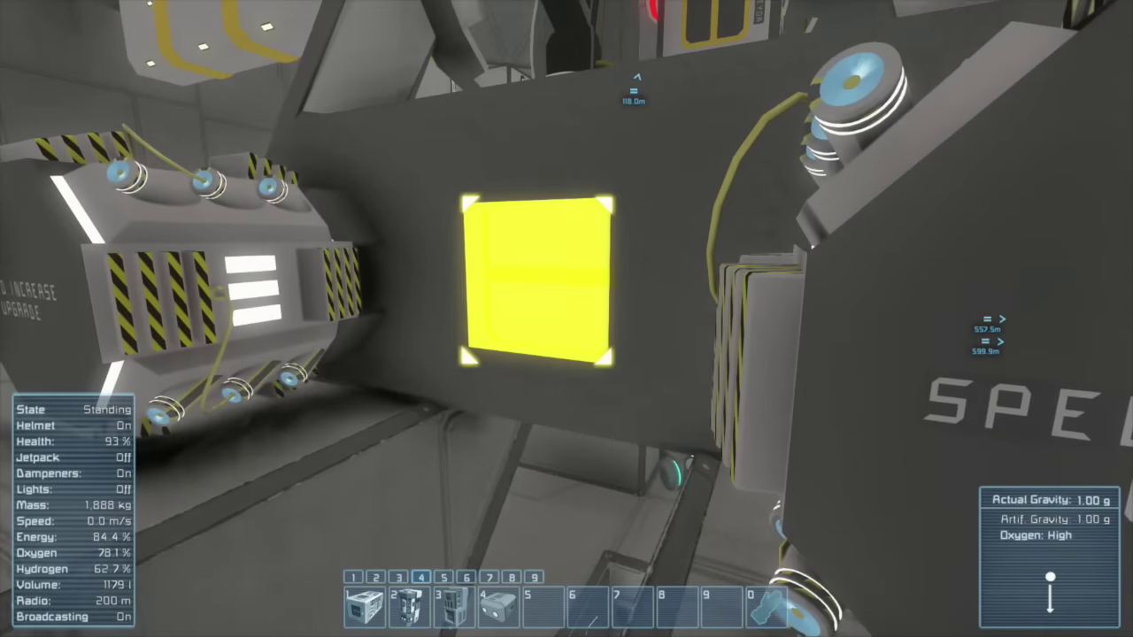
key("f")
left_click(339, 104)
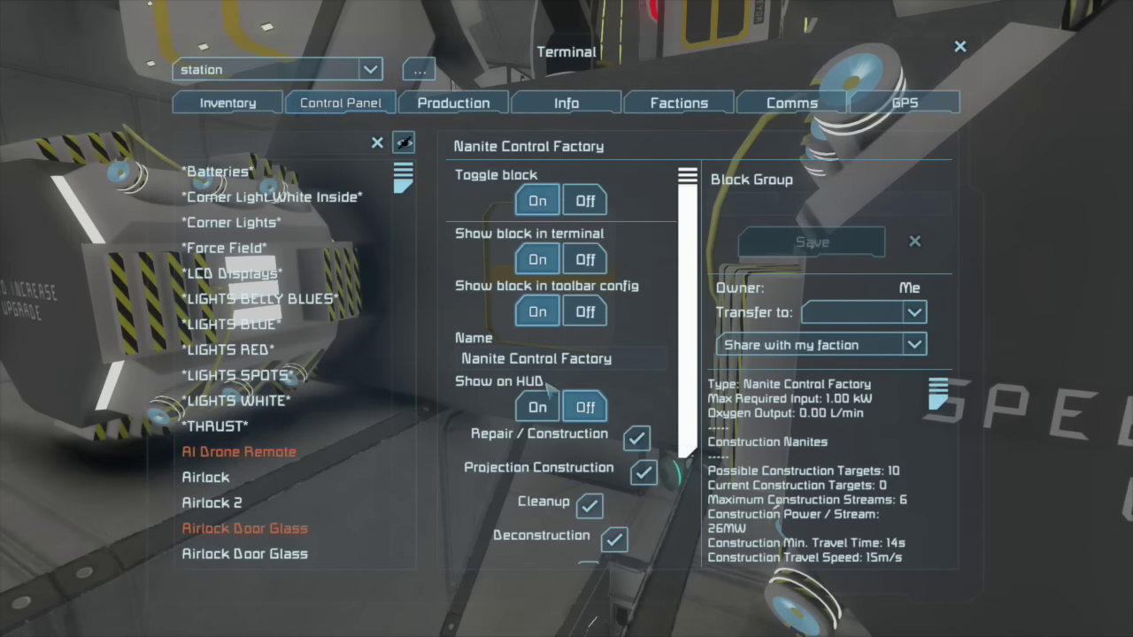
key("Escape")
Jetpack up the ladder shaft and along the upper corridor to the ladder doorway
key("x")
key("space")
key("w")
key("w")
key("w")
key("x")
key("x")
key("w")
key("w")
key("w")
key("w")
Mount the ladder and grind the Airlock Door Glass with the Elite Grinder
key("f")
key("x")
key("2")
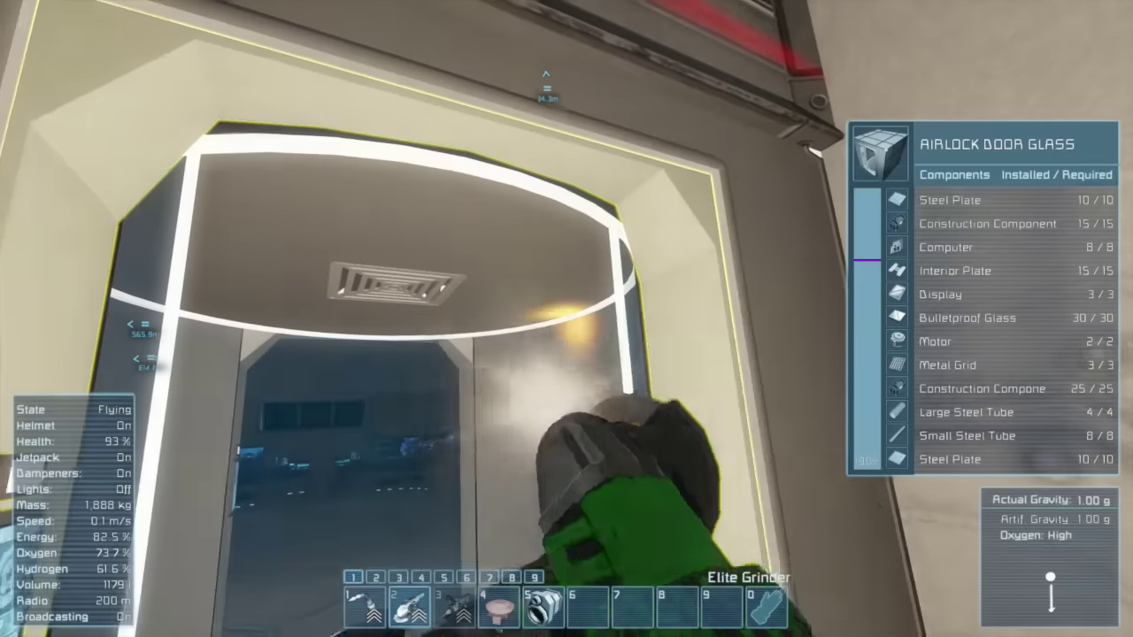
left_click_drag(567, 319, 567, 318)
Enter the room with the jetpack off, put the grinder away, and walk toward the wall
key("w")
key("x")
key("0")
key("w")
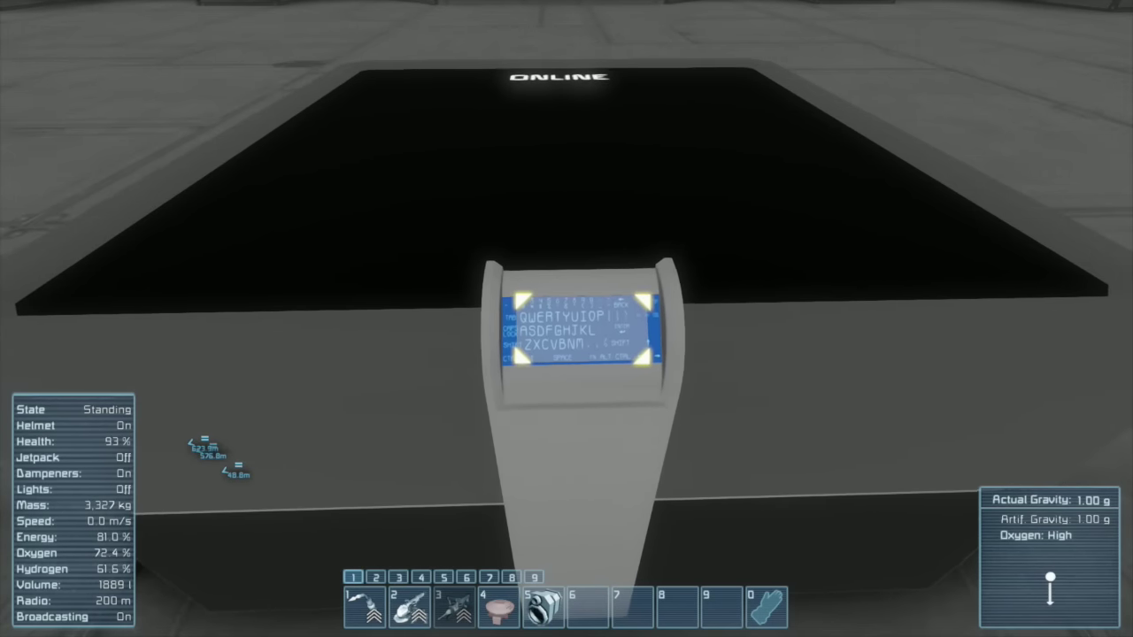
Check the Holographic Table's settings in the terminal Control Panel
key("k")
key("Escape")
key("k")
key("Escape")
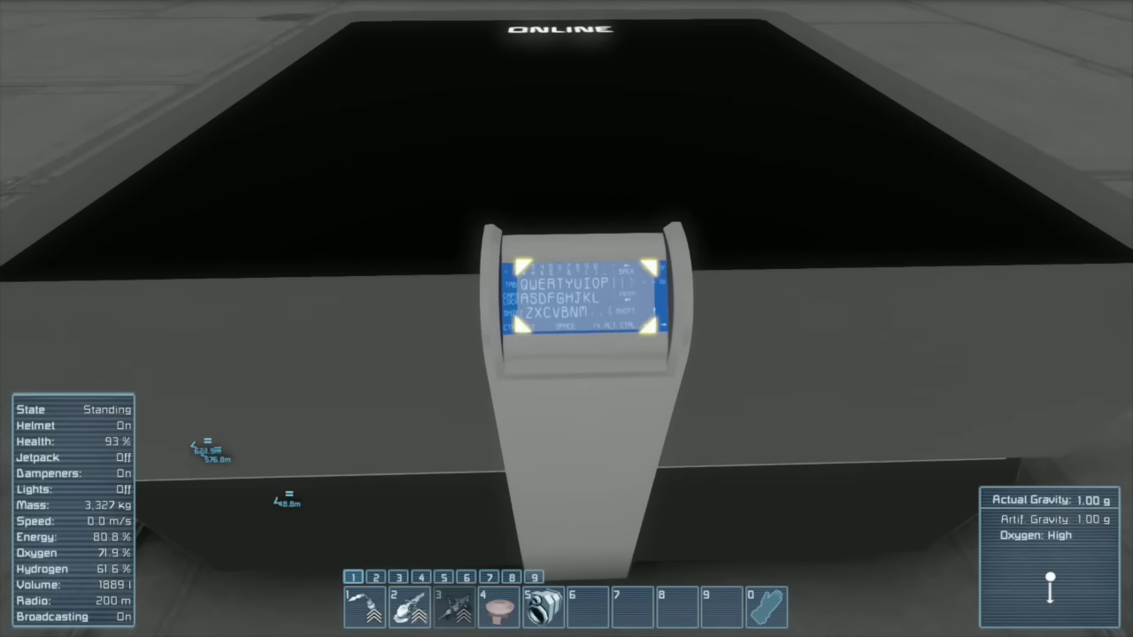
key("k")
mouse_move(699, 266)
left_mouse_down()
mouse_move(688, 333)
mouse_move(700, 547)
mouse_move(701, 258)
left_mouse_up()
mouse_move(699, 305)
left_mouse_down()
mouse_move(695, 354)
mouse_move(713, 243)
left_mouse_up()
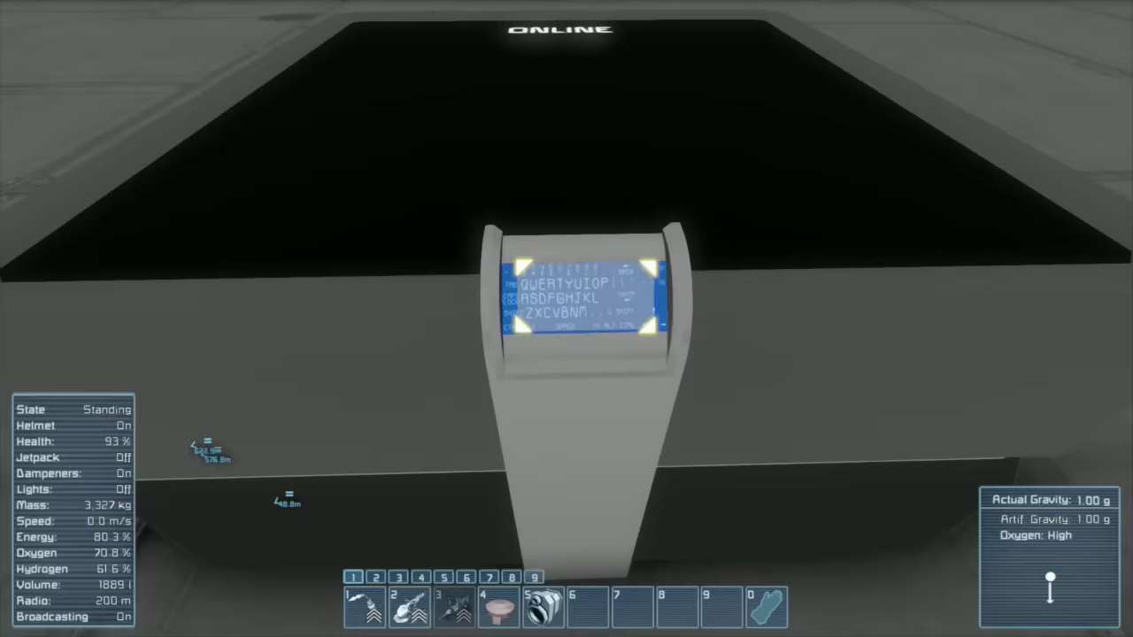
Circle the holographic table to its terminal post and open its title text for editing
key("s")
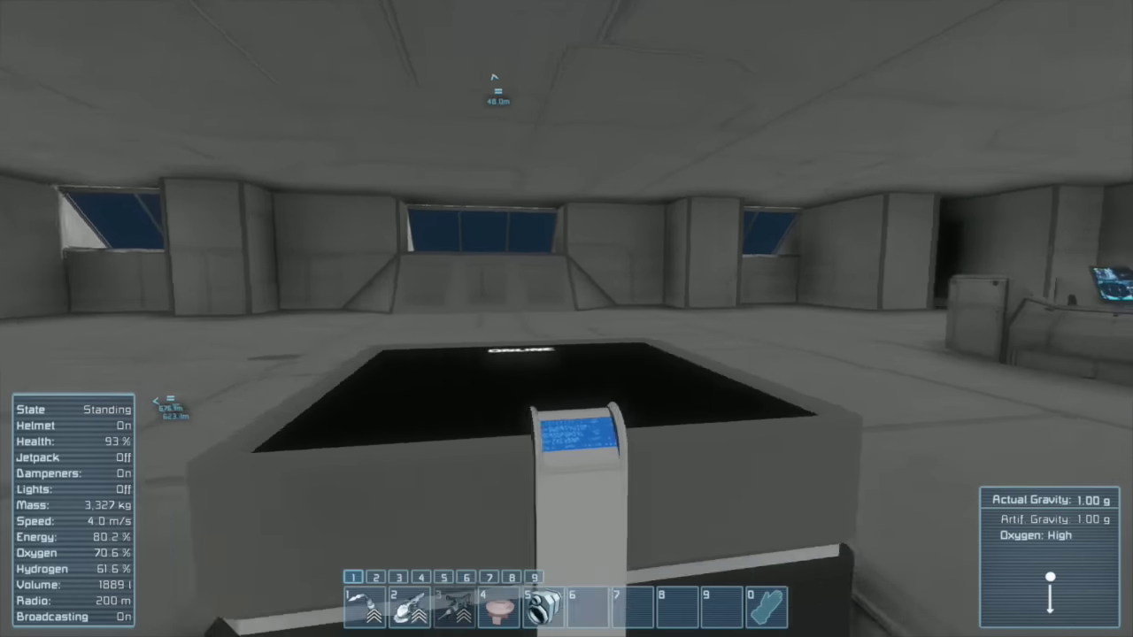
key("w")
key("d")
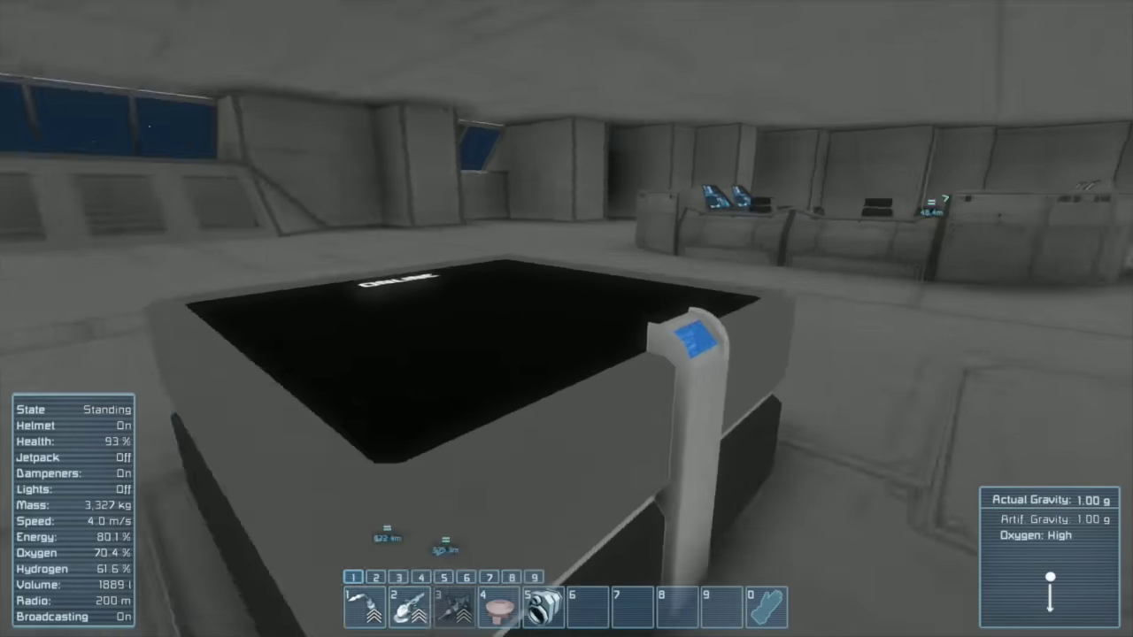
key("w")
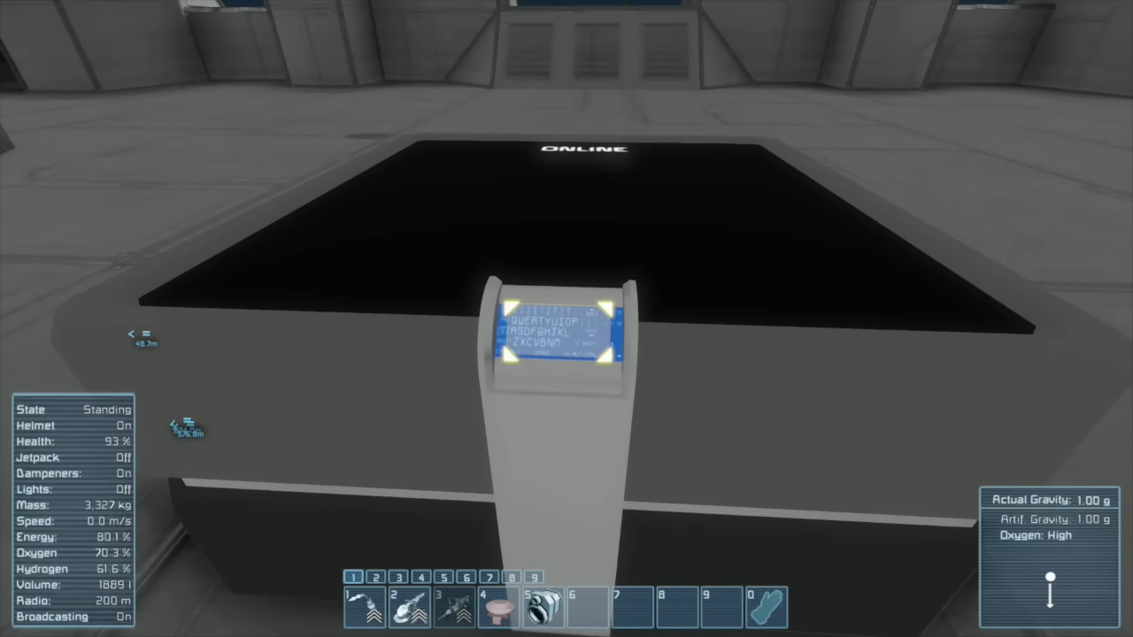
key("f")
Confirm the Title dialog, review the Holographic Table settings again, and leave the terminal
left_click(548, 513)
key("k")
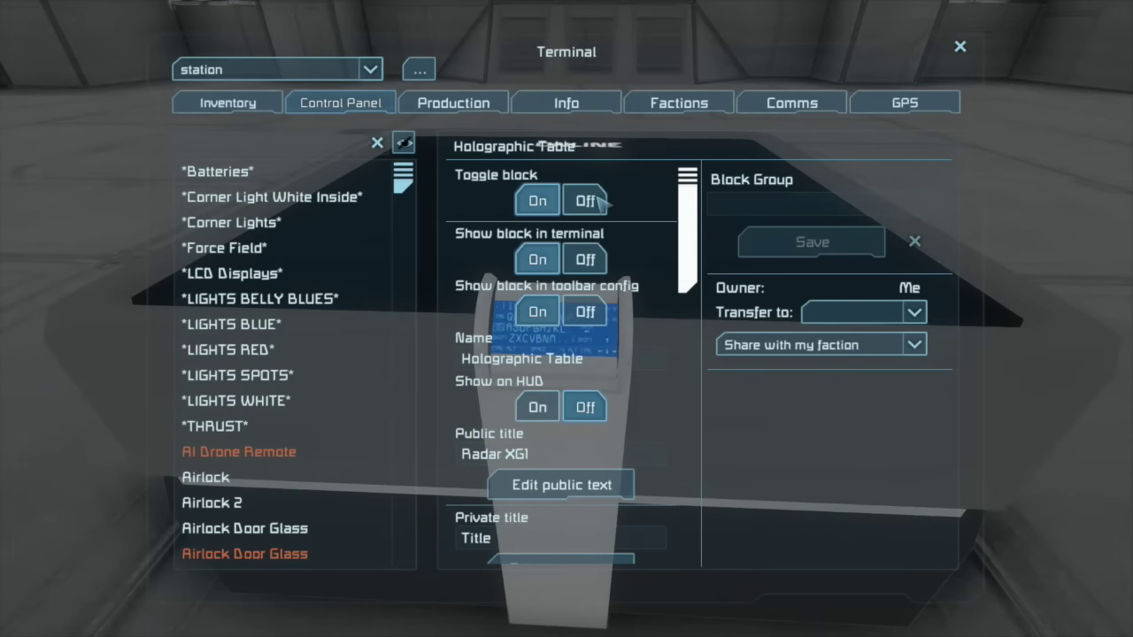
left_click_drag(698, 252, 707, 398)
mouse_move(707, 398)
left_mouse_down()
mouse_move(721, 392)
mouse_move(723, 262)
left_mouse_up()
key("Escape")
Walk past the desk's right side into the corridor toward the yellow door
key("w")
key("w")
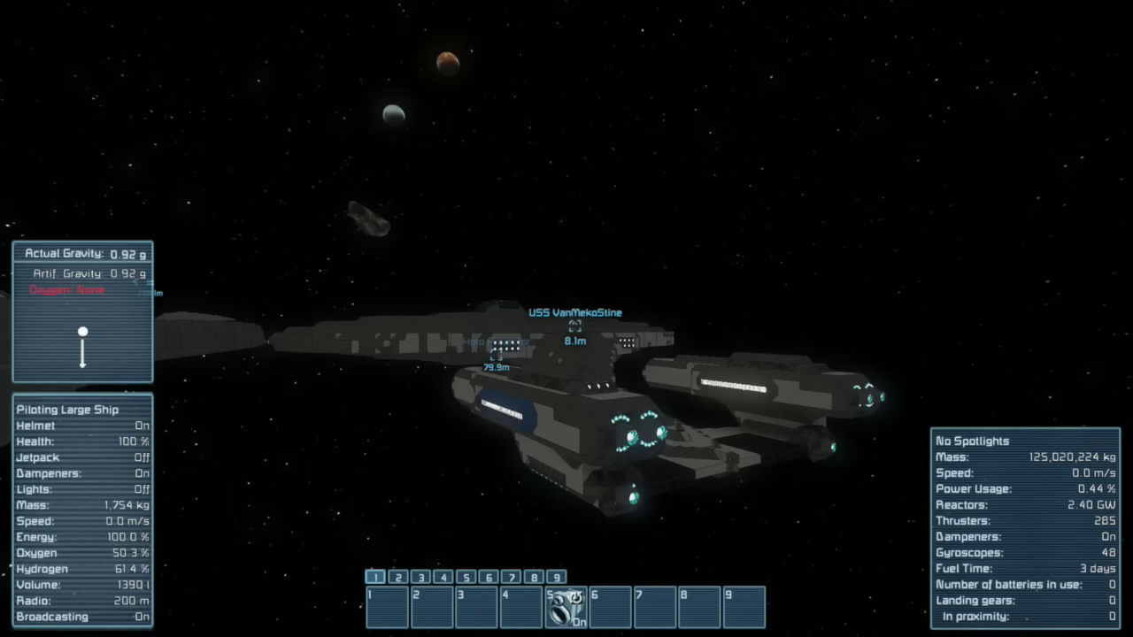
scroll(567, 354, "up", 5)
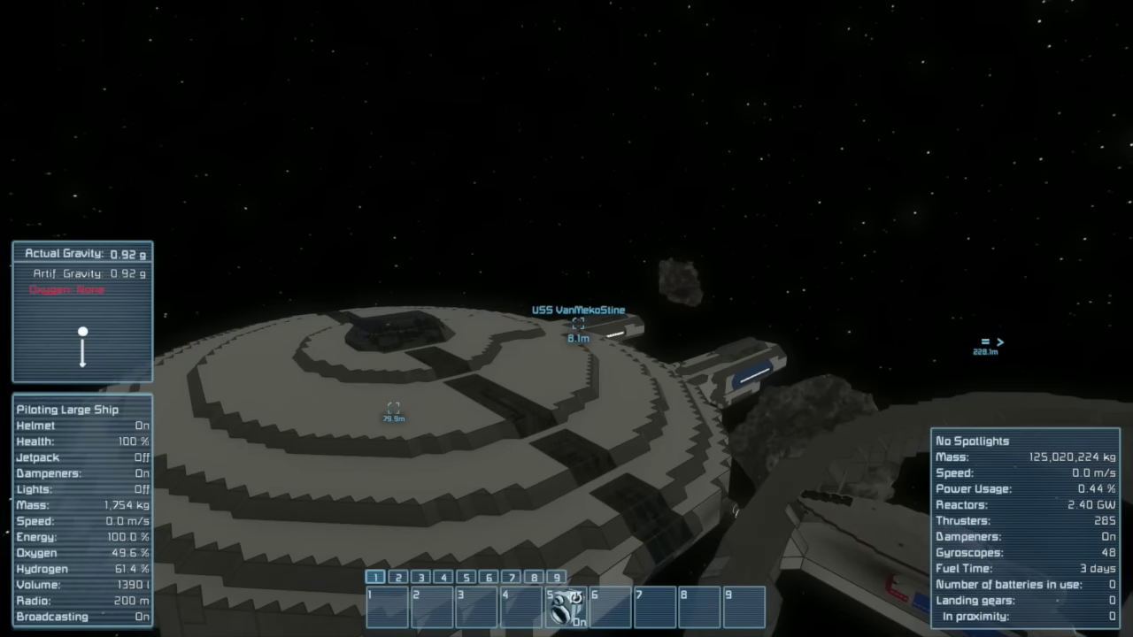
Leave the cockpit, turn on the jetpack, and fly forward over the hull
key("f")
key("x")
key("w")
key("w")
key("w")
key("w")
Fly along beneath the station hull and head toward the station
key("w")
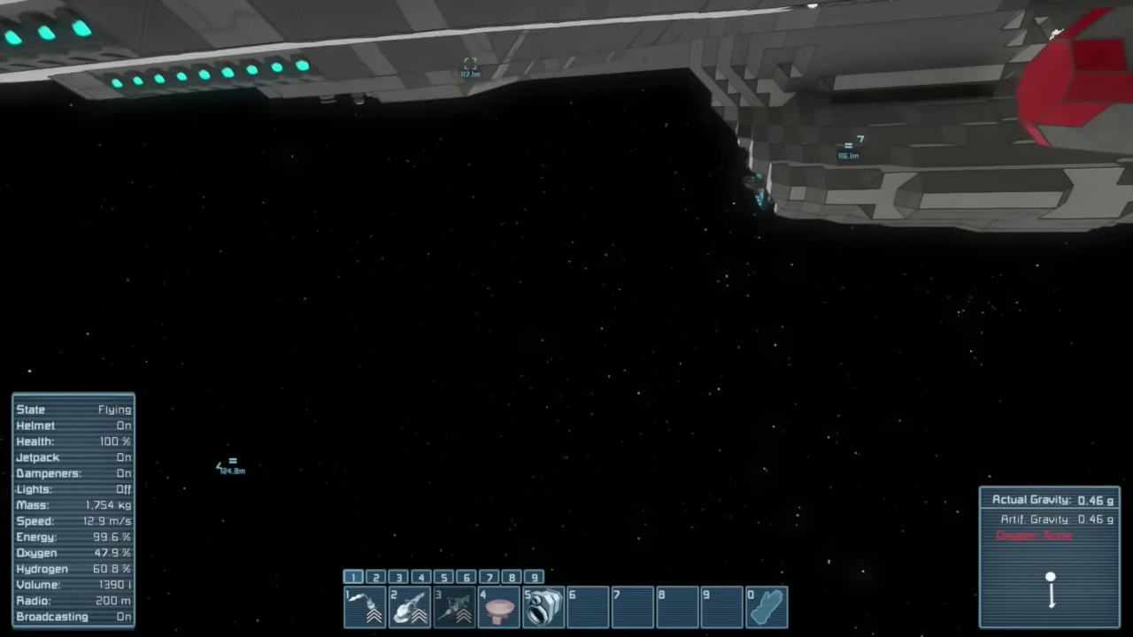
key("w")
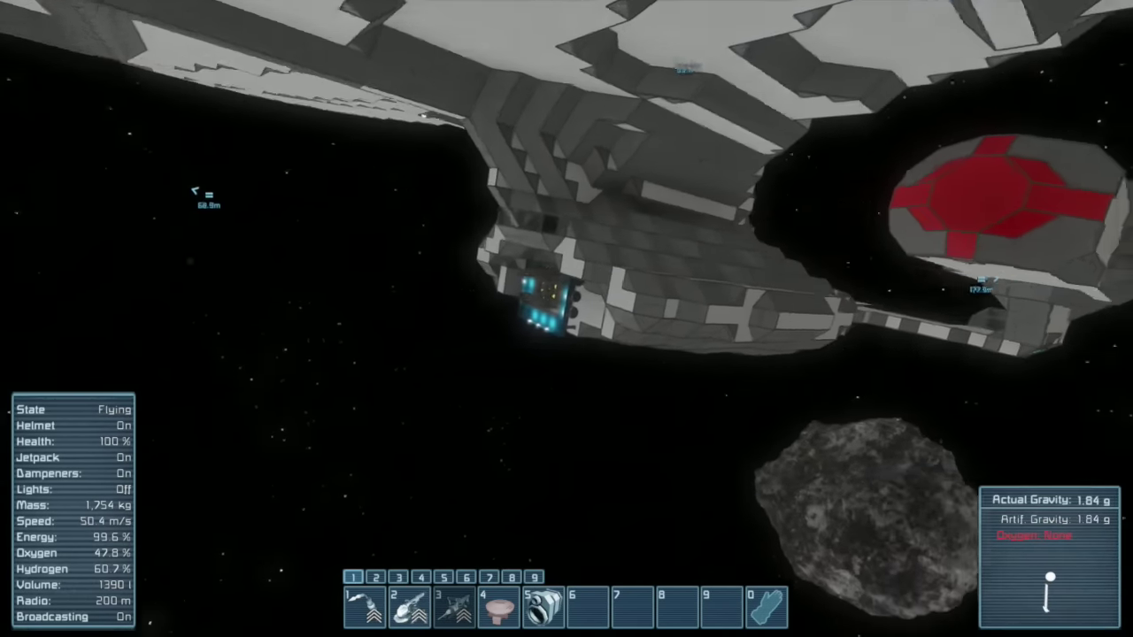
key("w")
key("w")
key("w")
key("w")
key("w")
key("w")
key("w")
key("w")
Touch down briefly, then fly on to the Holo Projector corridor and land
key("x")
key("w")
key("x")
key("w")
key("w")
key("w")
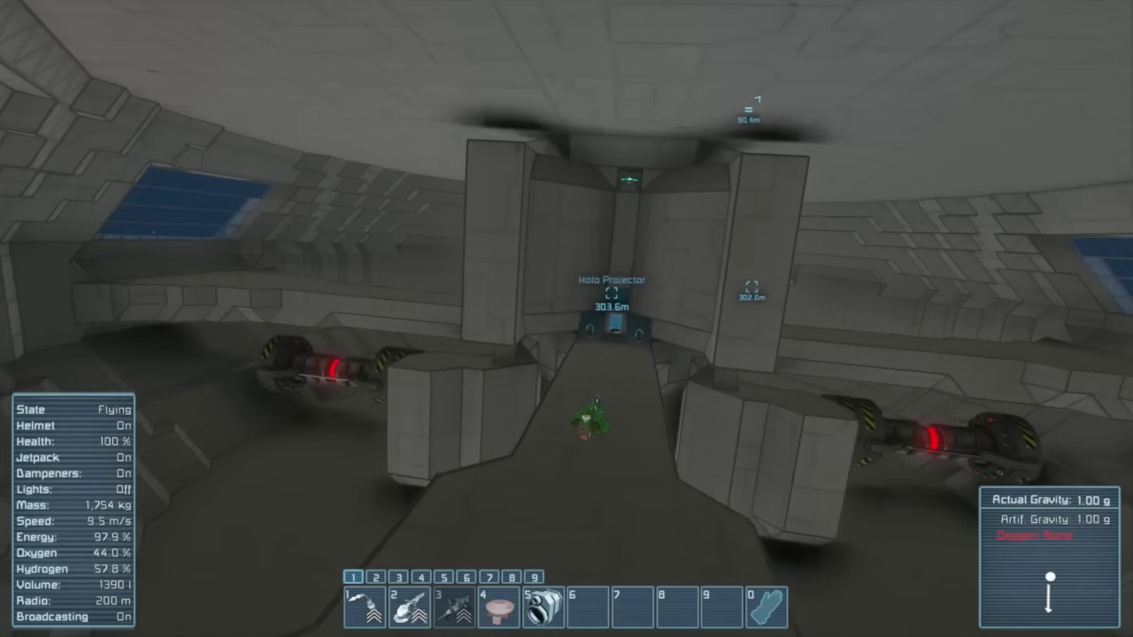
key("w")
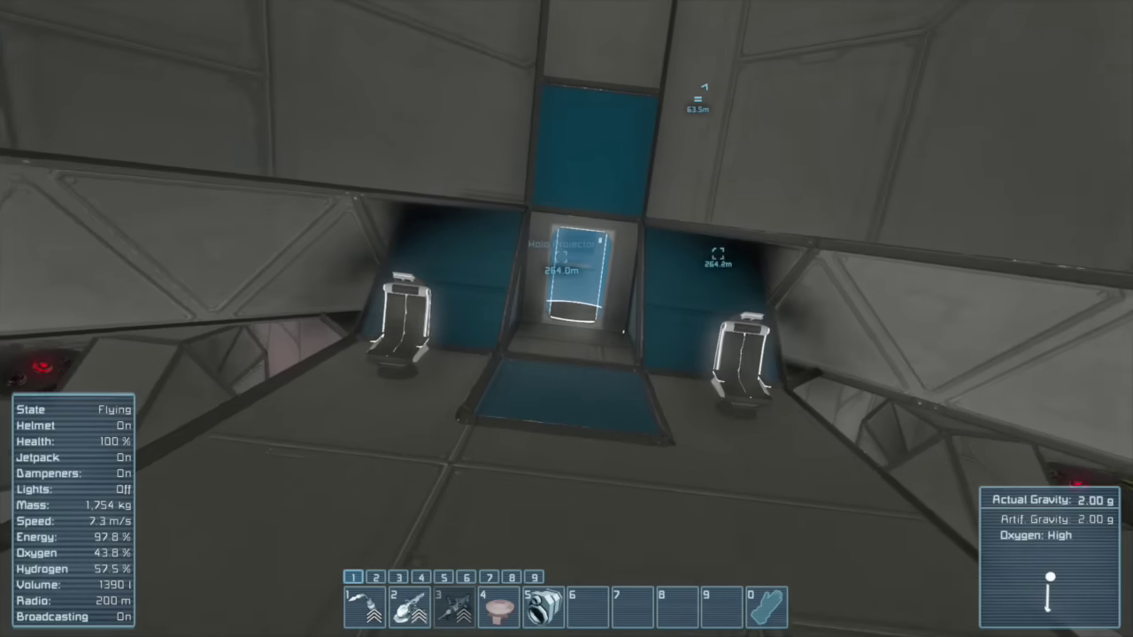
key("x")
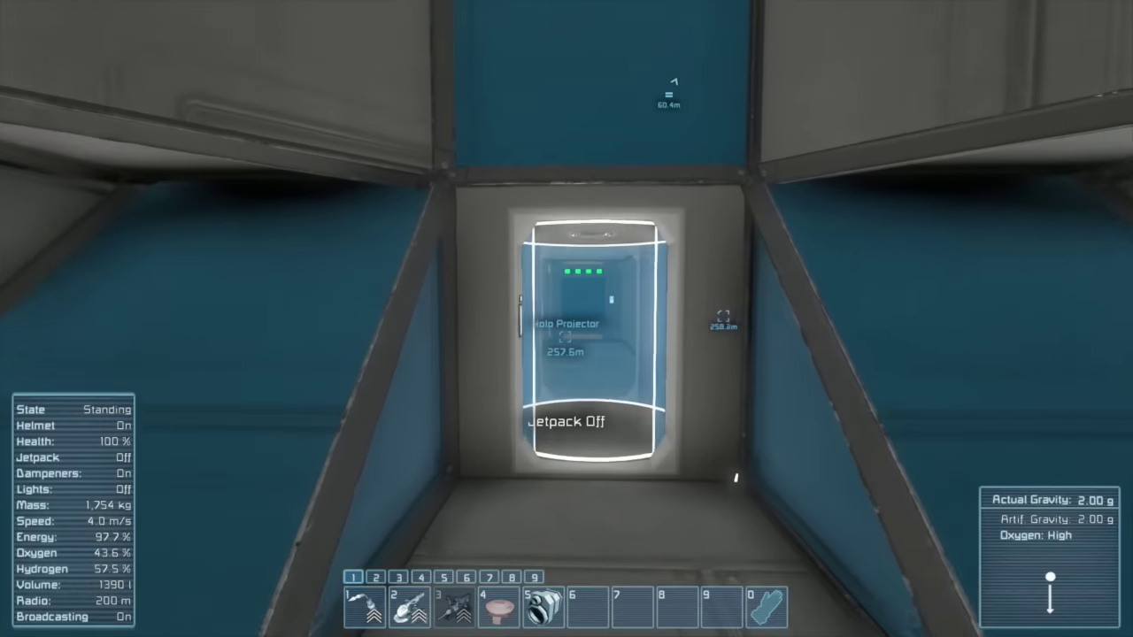
Walk to the Holo Projector, hide the HUD, and continue down the corridor to the seat
key("w")
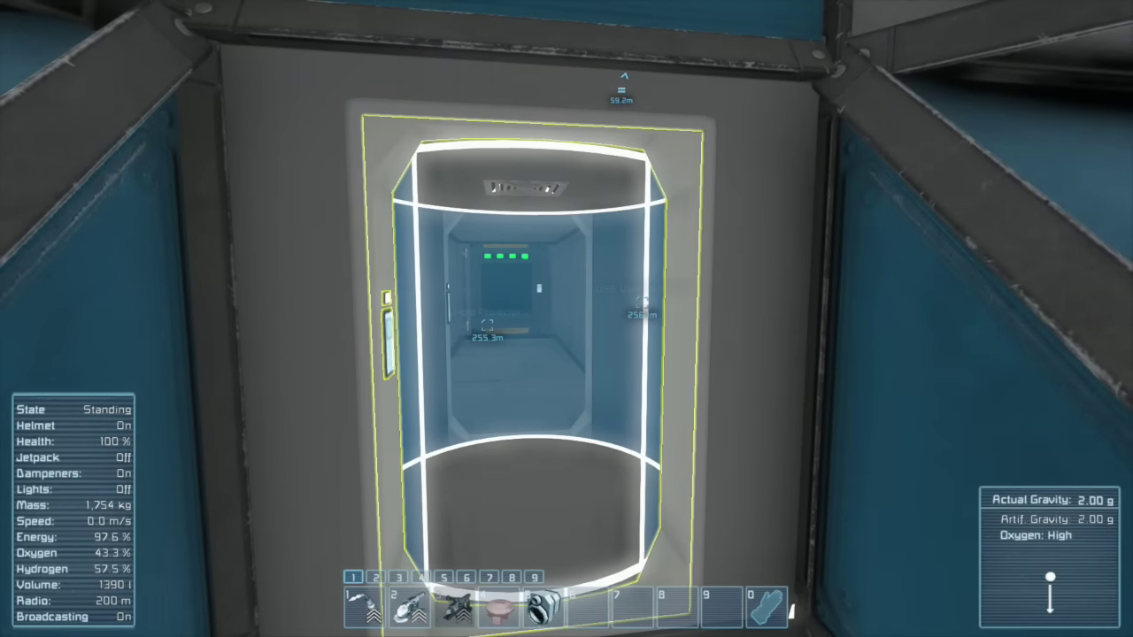
key("w")
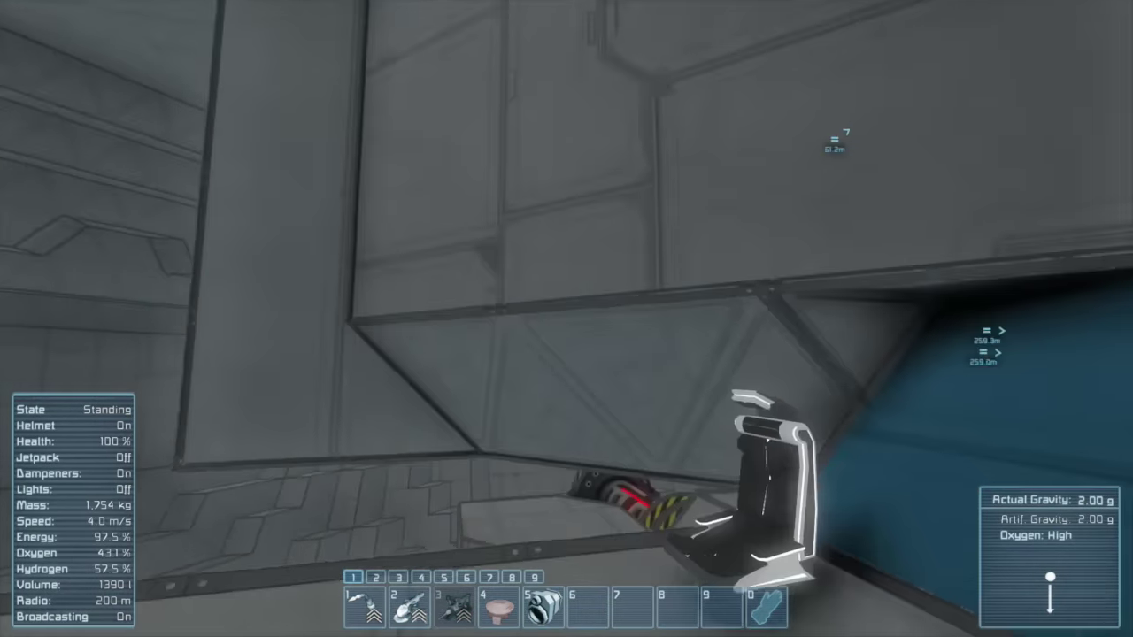
key("w")
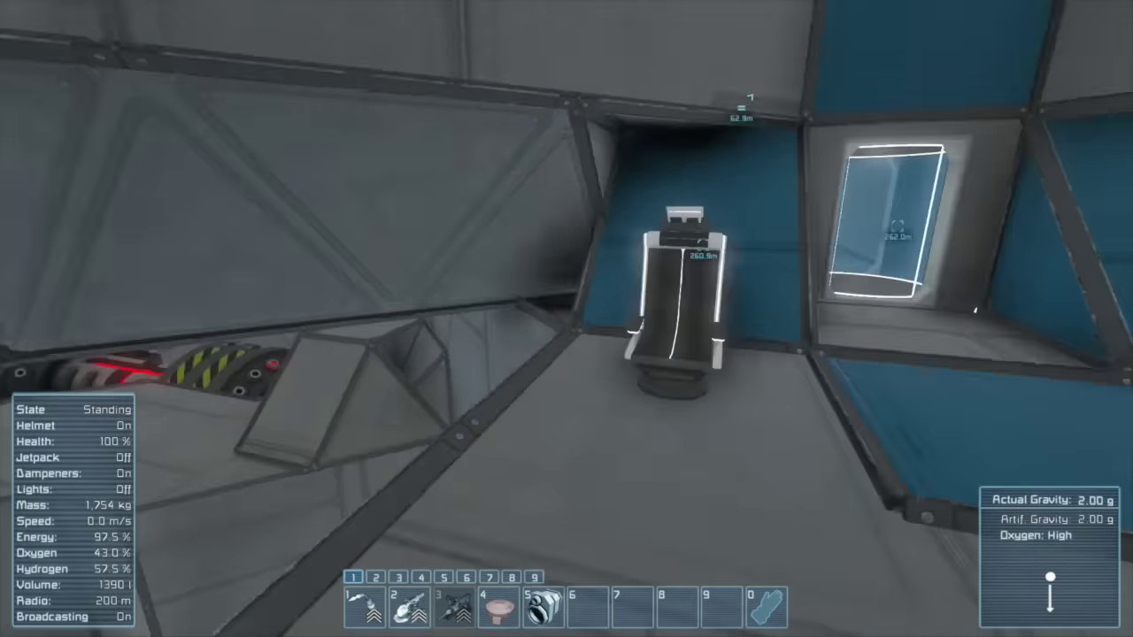
key("w")
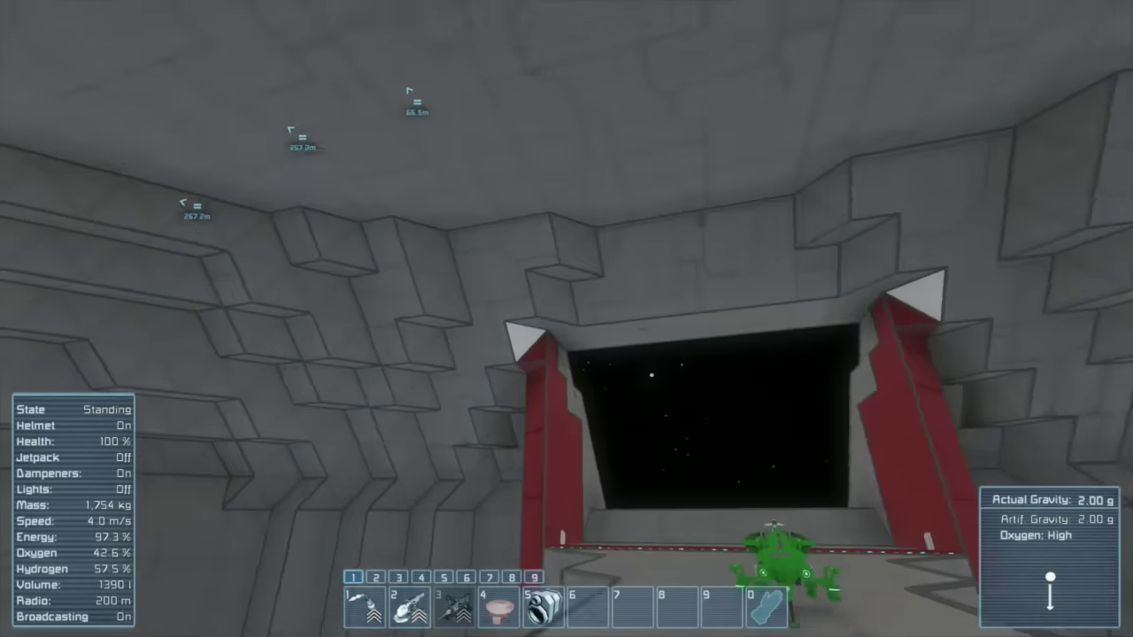
key("w")
key("s")
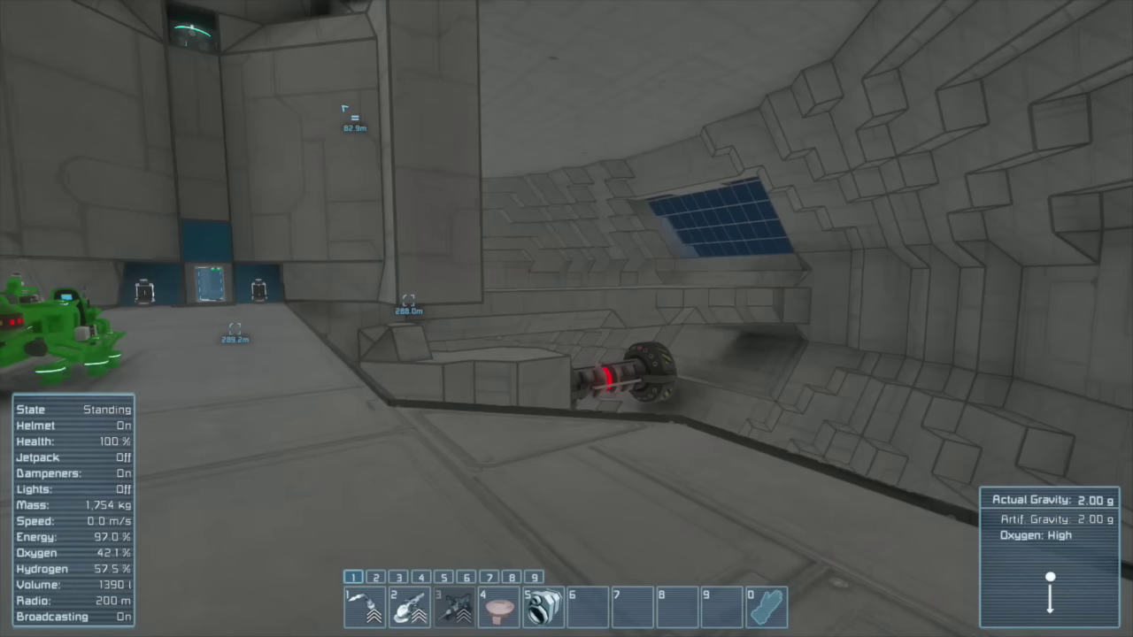
key("Tab")
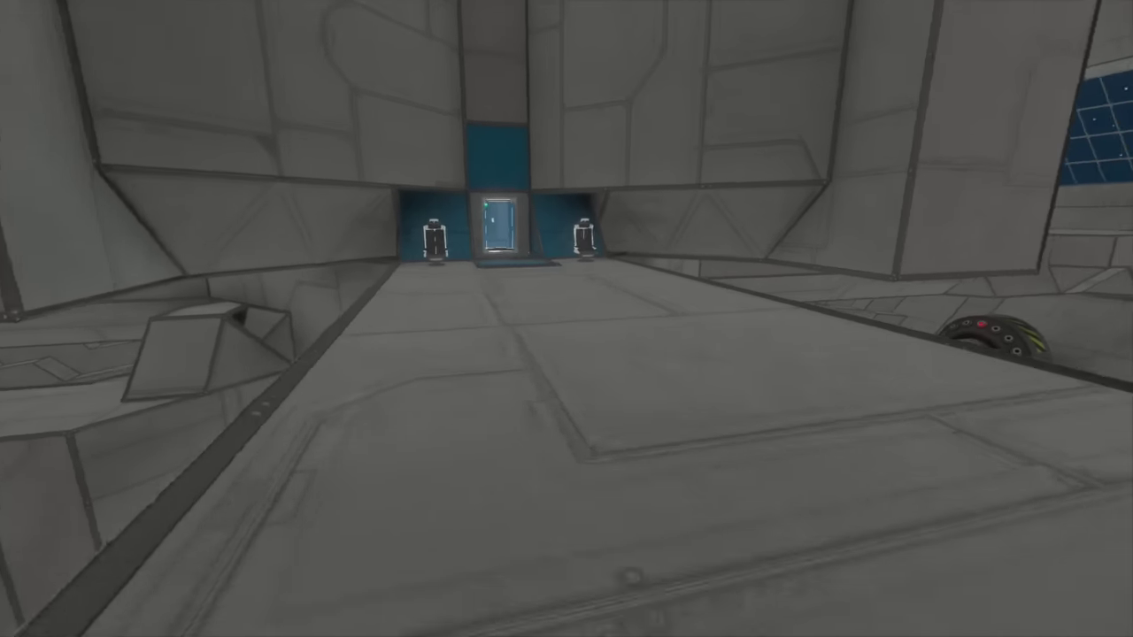
key("w")
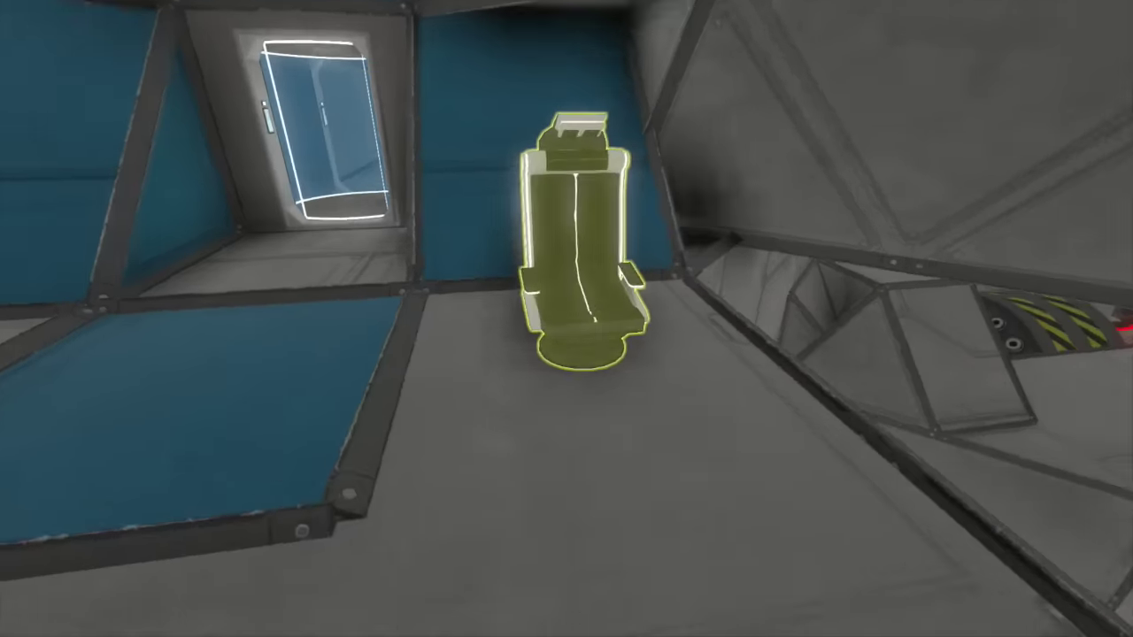
key("w")
key("f")
Check both Azimuth Fusion Reactors' settings in the terminal, then list the station inventories
key("k")
type("rea")
left_click(262, 173)
left_click(270, 202)
left_click(244, 104)
left_click(246, 139)
type("eac")
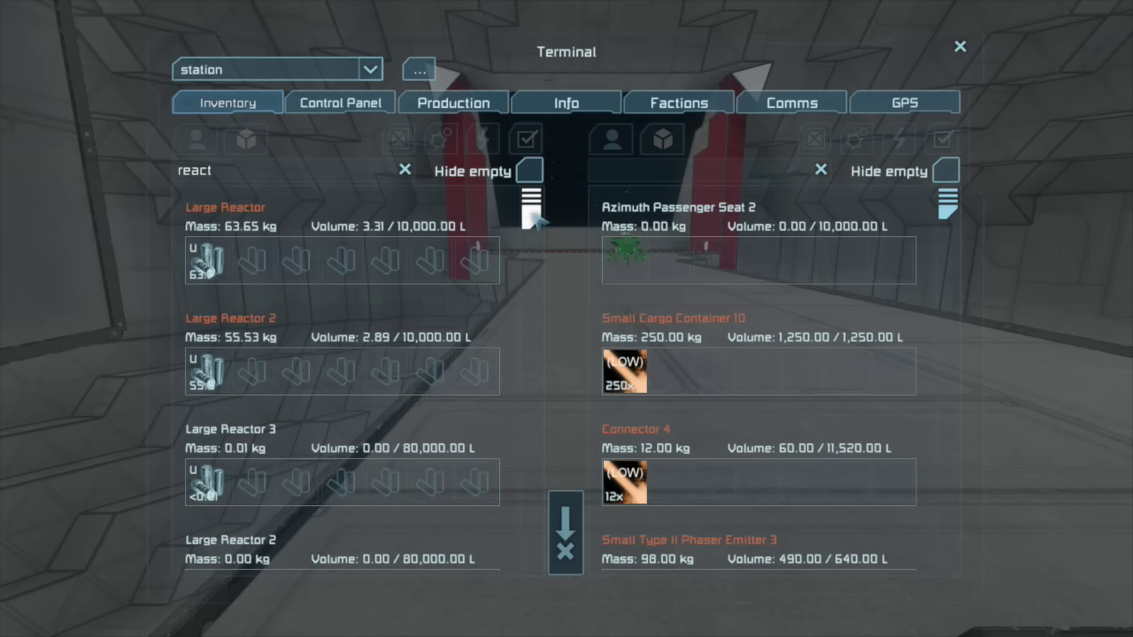
left_click_drag(532, 212, 532, 229)
type("uran")
Move 20 uranium into Large Reactor 3 and take 30 from the Small Ship Assembler
left_click_drag(636, 265, 472, 371)
type("020")
key("Return")
mouse_move(949, 215)
left_mouse_down()
mouse_move(948, 278)
mouse_move(947, 177)
left_mouse_up()
left_click_drag(538, 227, 542, 345)
left_click_drag(623, 480, 438, 317)
type("0")
key("Return")
Move the small uranium stack out, then take 20 from Large Reactor 2 and 10 from Large Reactor
left_click_drag(485, 296, 632, 265)
mouse_move(431, 306)
left_click_drag(624, 376, 469, 319)
type("20")
key("Return")
left_click_drag(945, 219, 943, 320)
mouse_move(629, 388)
left_mouse_down()
mouse_move(416, 308)
mouse_move(449, 317)
left_mouse_up()
key("Return")
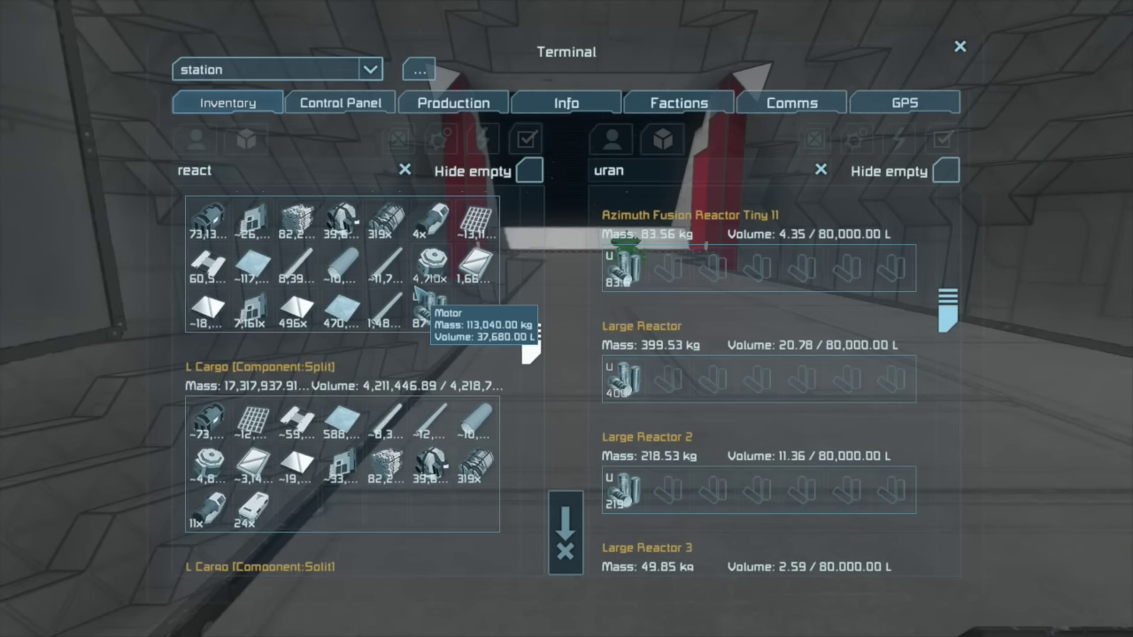
Take uranium from Large Reactor 2, reorder the first refinery's ores, and take 100 from Large Reactor 5
mouse_move(624, 500)
left_mouse_down()
mouse_move(463, 318)
mouse_move(438, 309)
left_mouse_up()
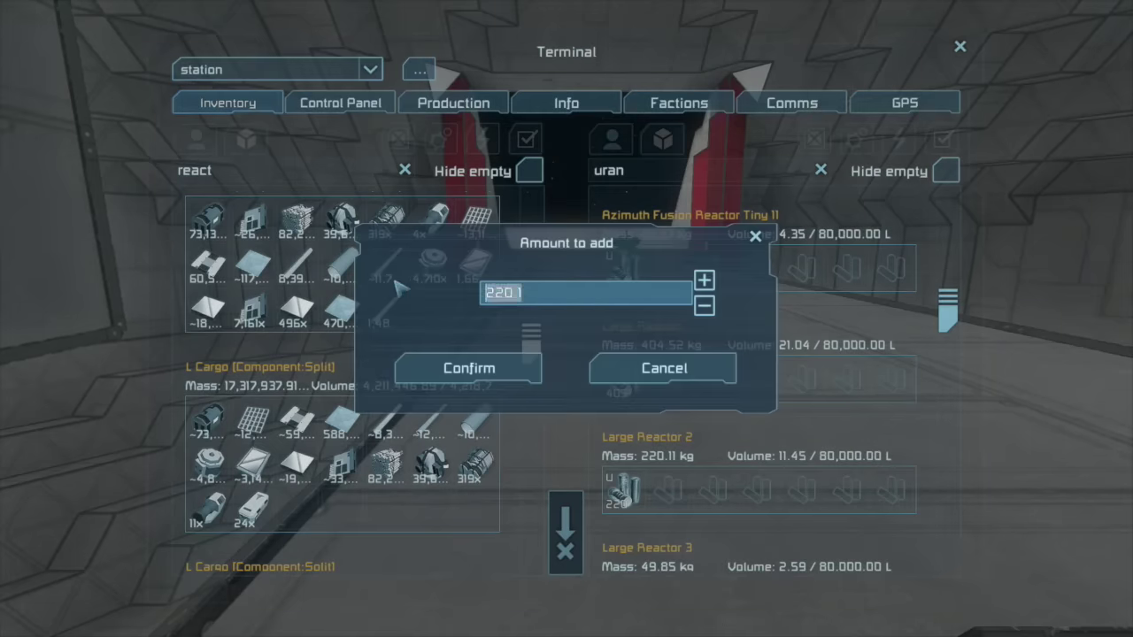
key("Return")
scroll(758, 380, "down", 3)
scroll(758, 380, "down", 2)
scroll(758, 380, "down", 2)
scroll(947, 379, "down", 1)
scroll(947, 379, "down", 1)
scroll(949, 382, "down", 1)
left_click_drag(671, 376, 624, 376)
scroll(947, 380, "down", 3)
scroll(717, 314, "up", 2)
left_click_drag(951, 389, 978, 561)
left_click_drag(630, 429, 540, 330)
type("0")
key("Return")
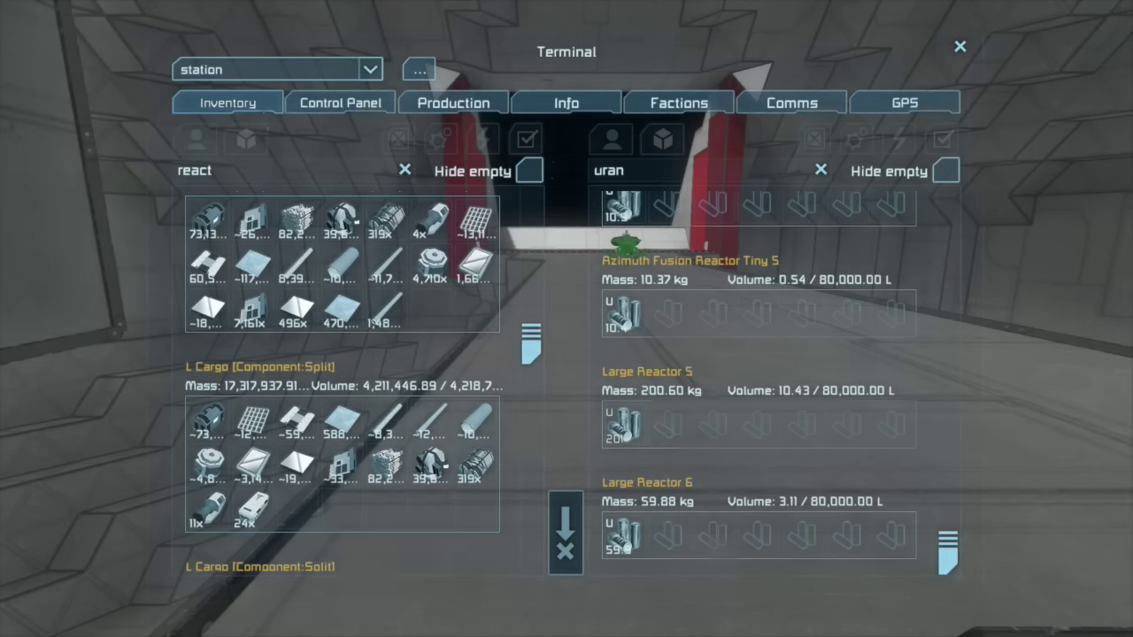
Leave the terminal and walk toward the lit elevator doorway
key("Escape")
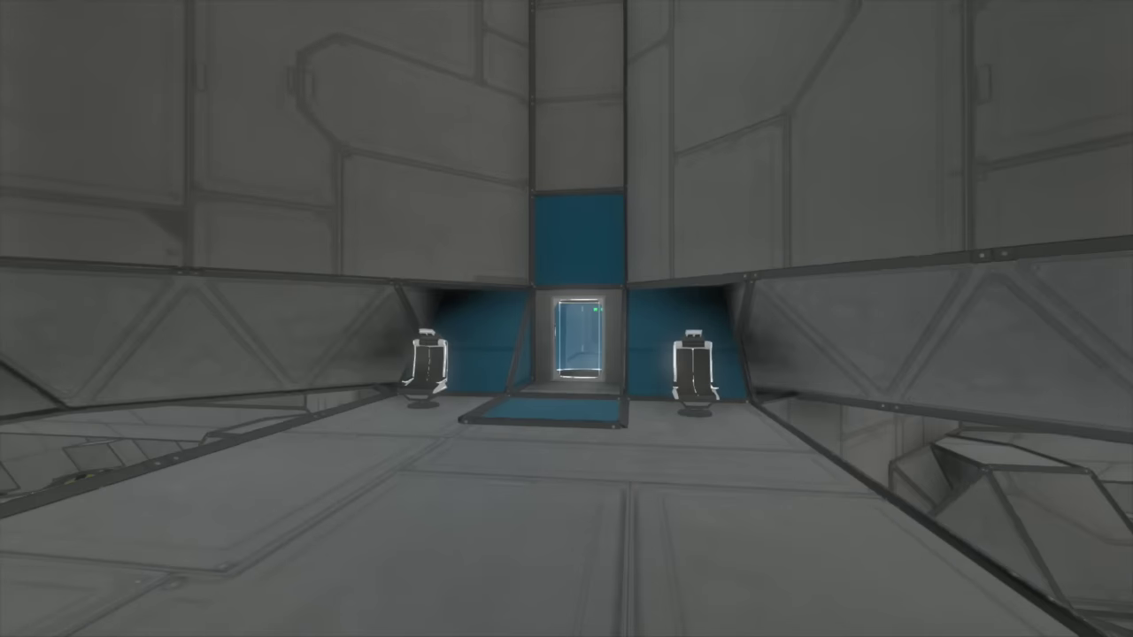
key("w")
key("w")
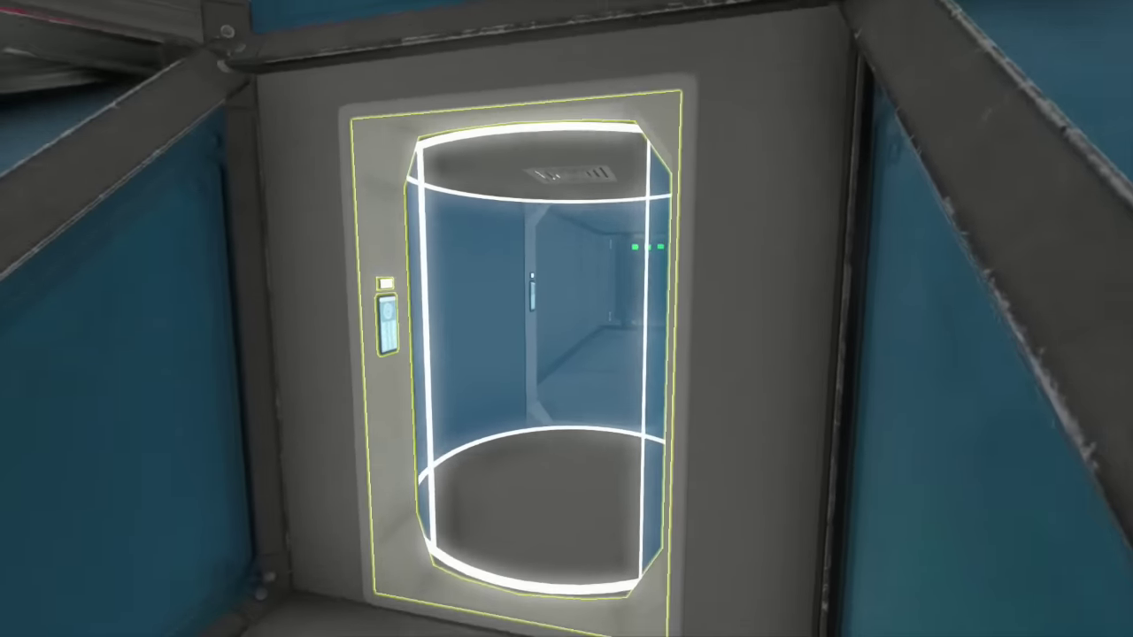
Turn to face the elevator door
key("w")
key("w")
key("w")
key("w")
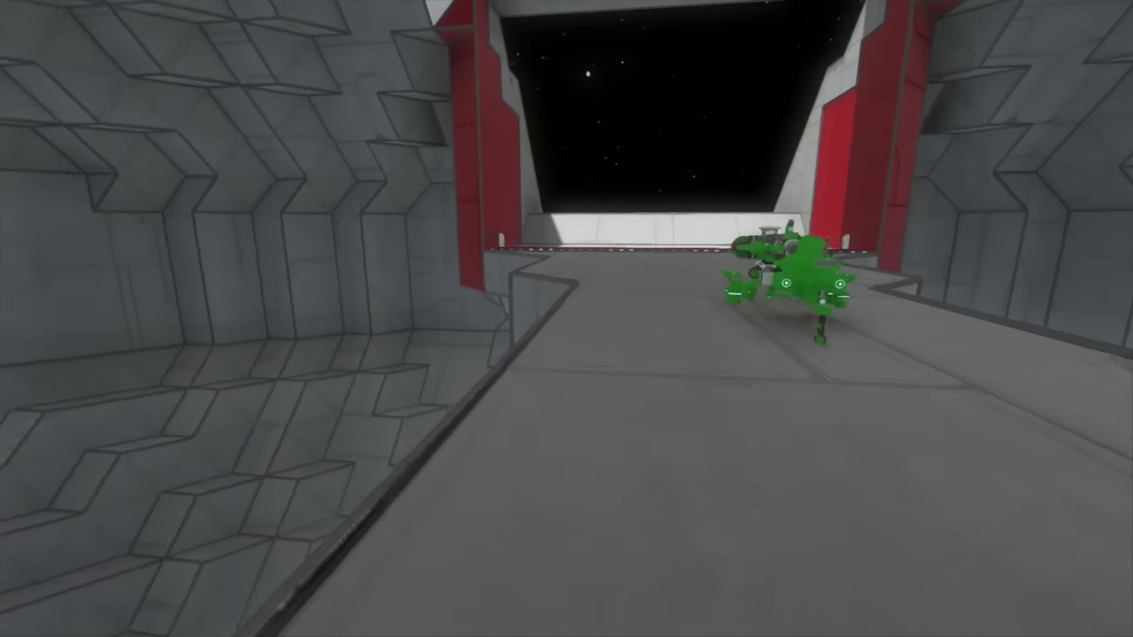